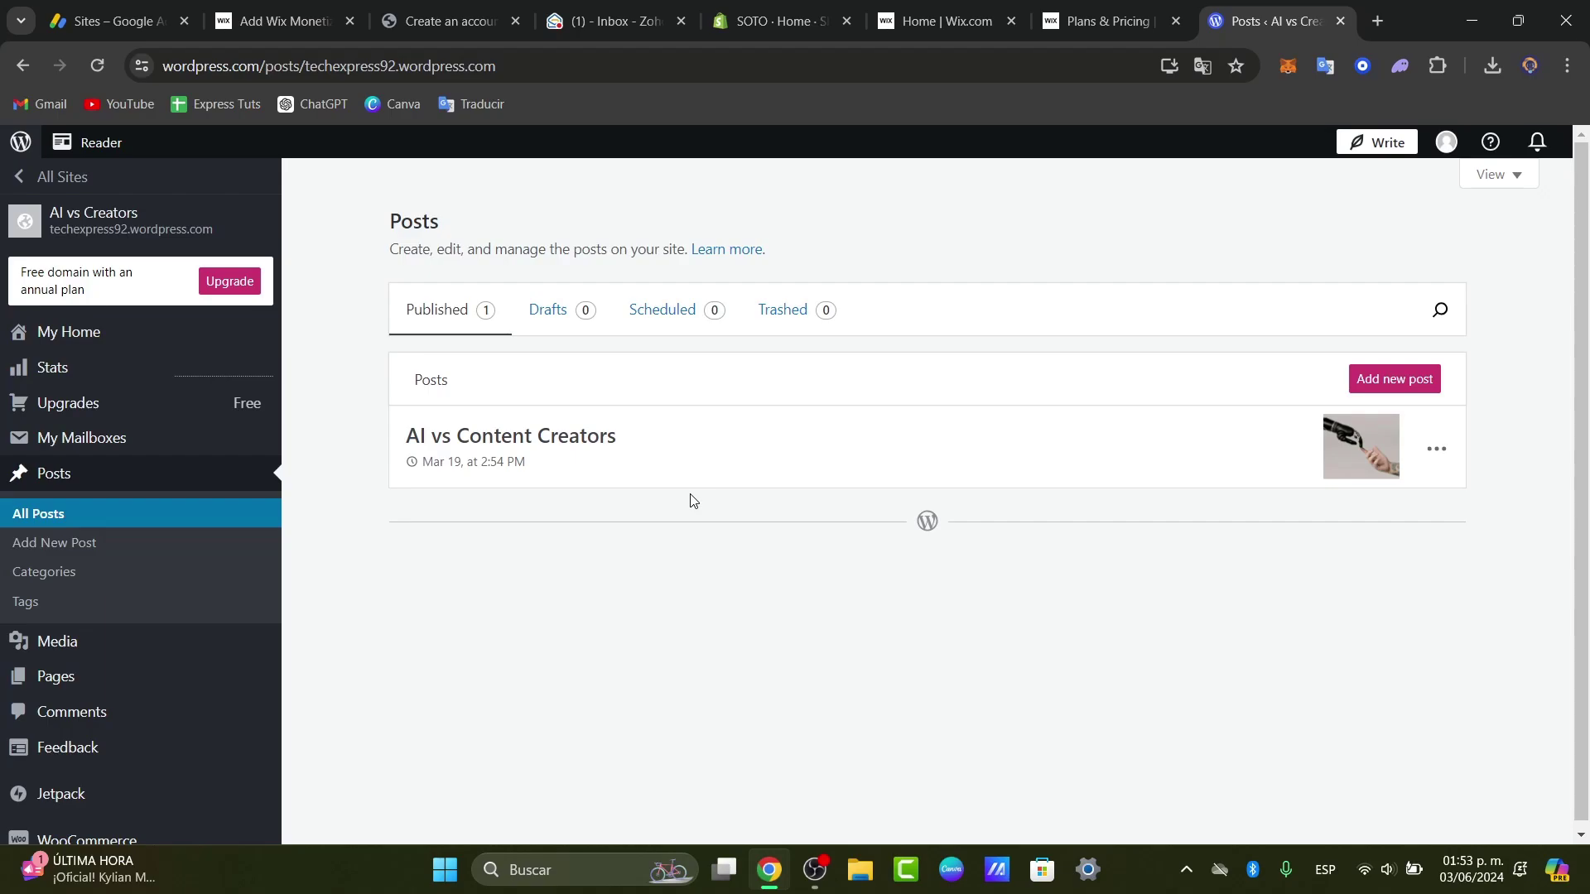
- Open pantheon.io in a new tab and close the WordPress.com posts tab
left_click(1378, 21)
type("pa")
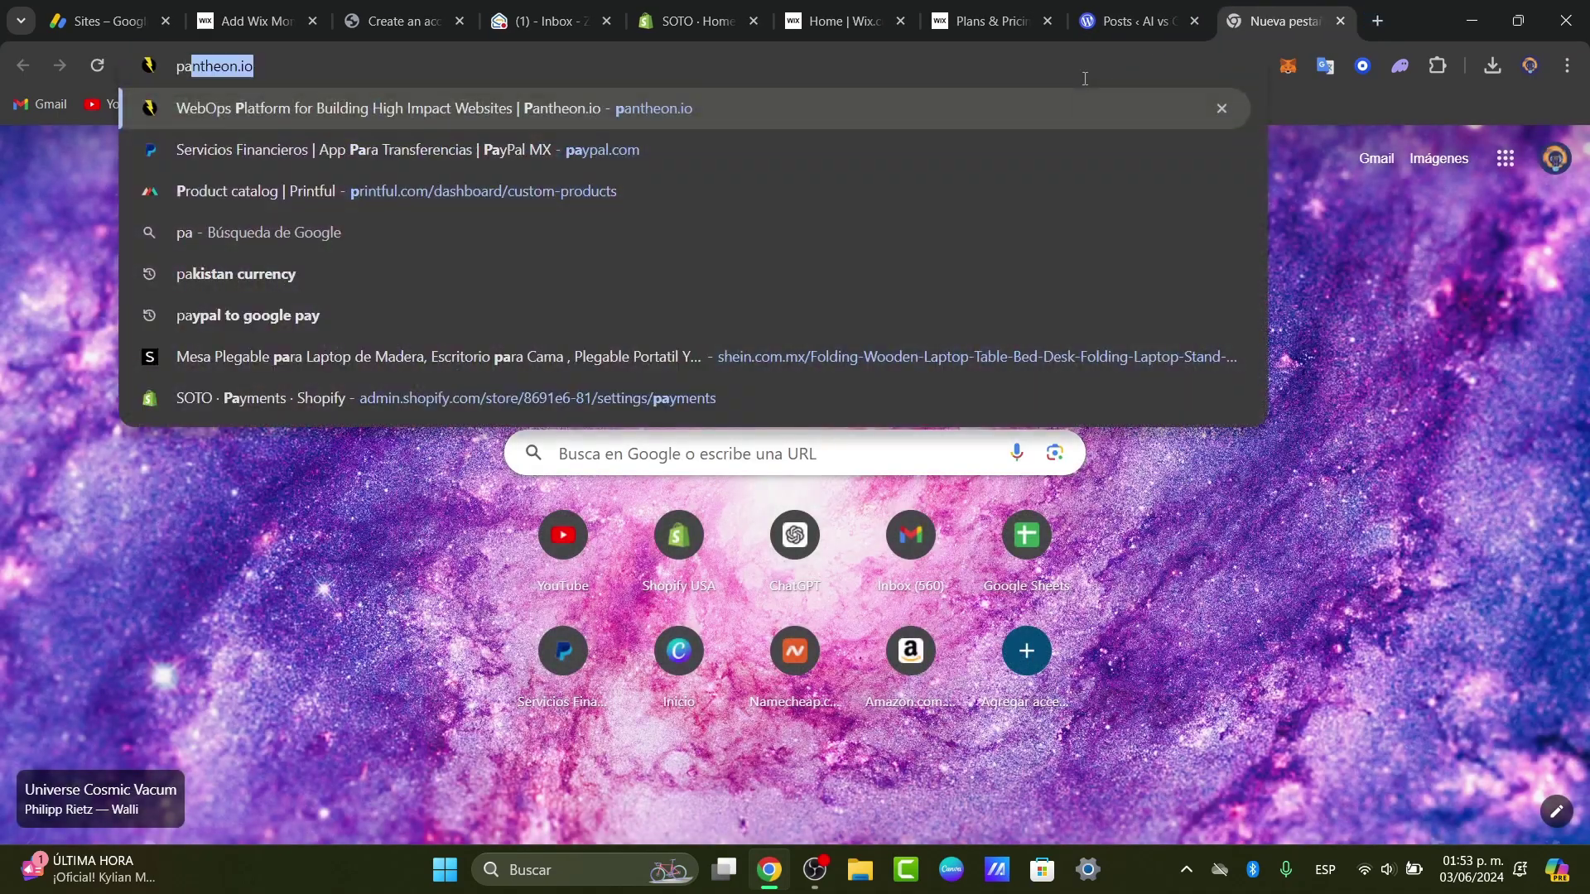
key("Return")
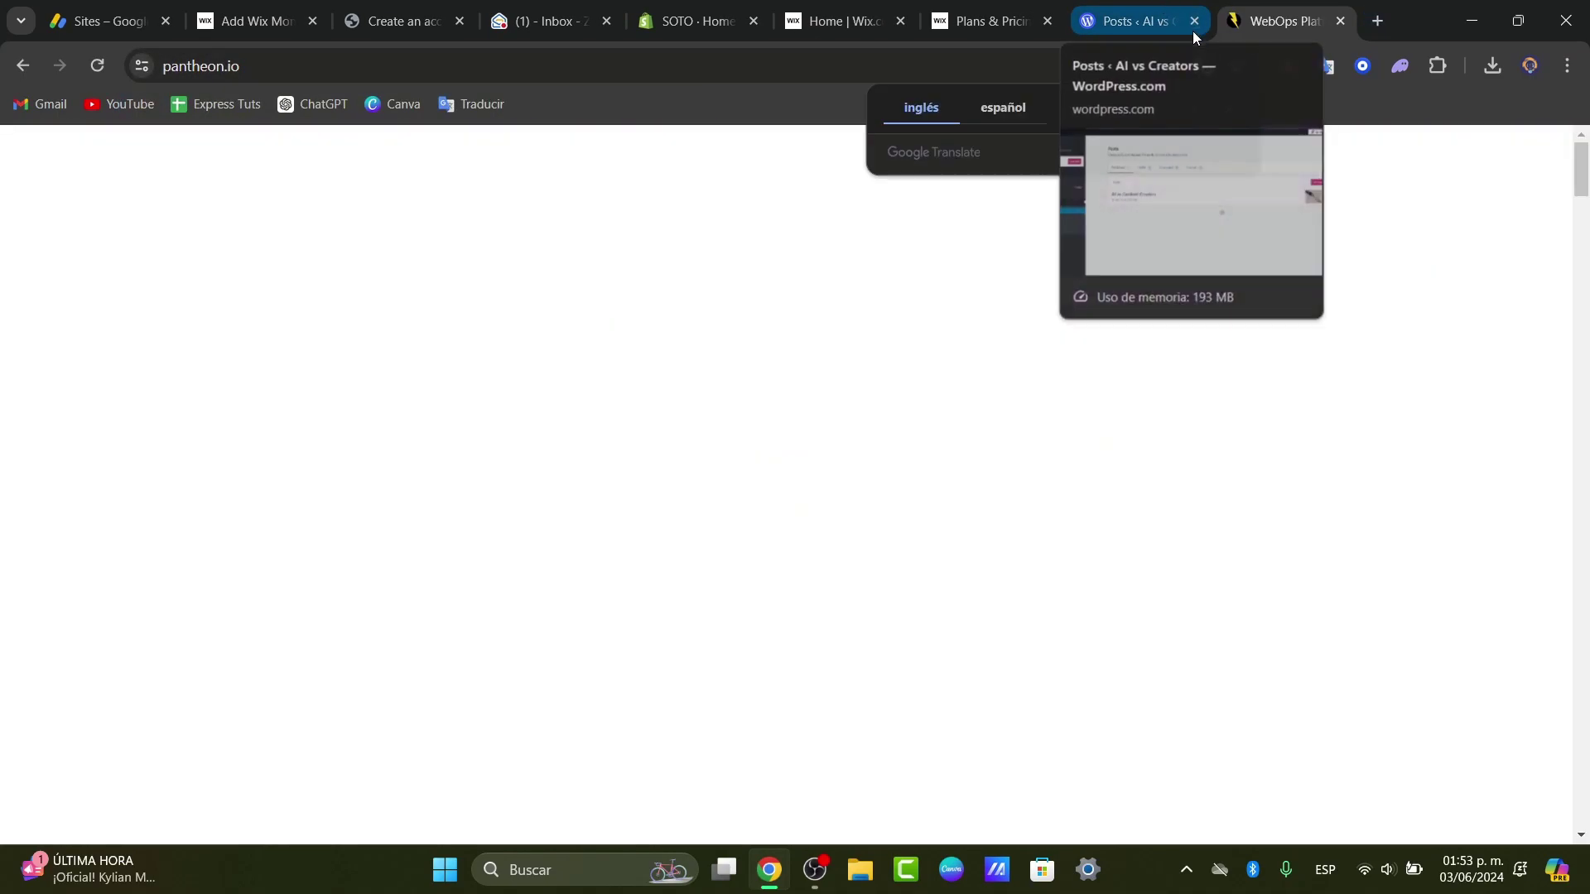
left_click(1194, 21)
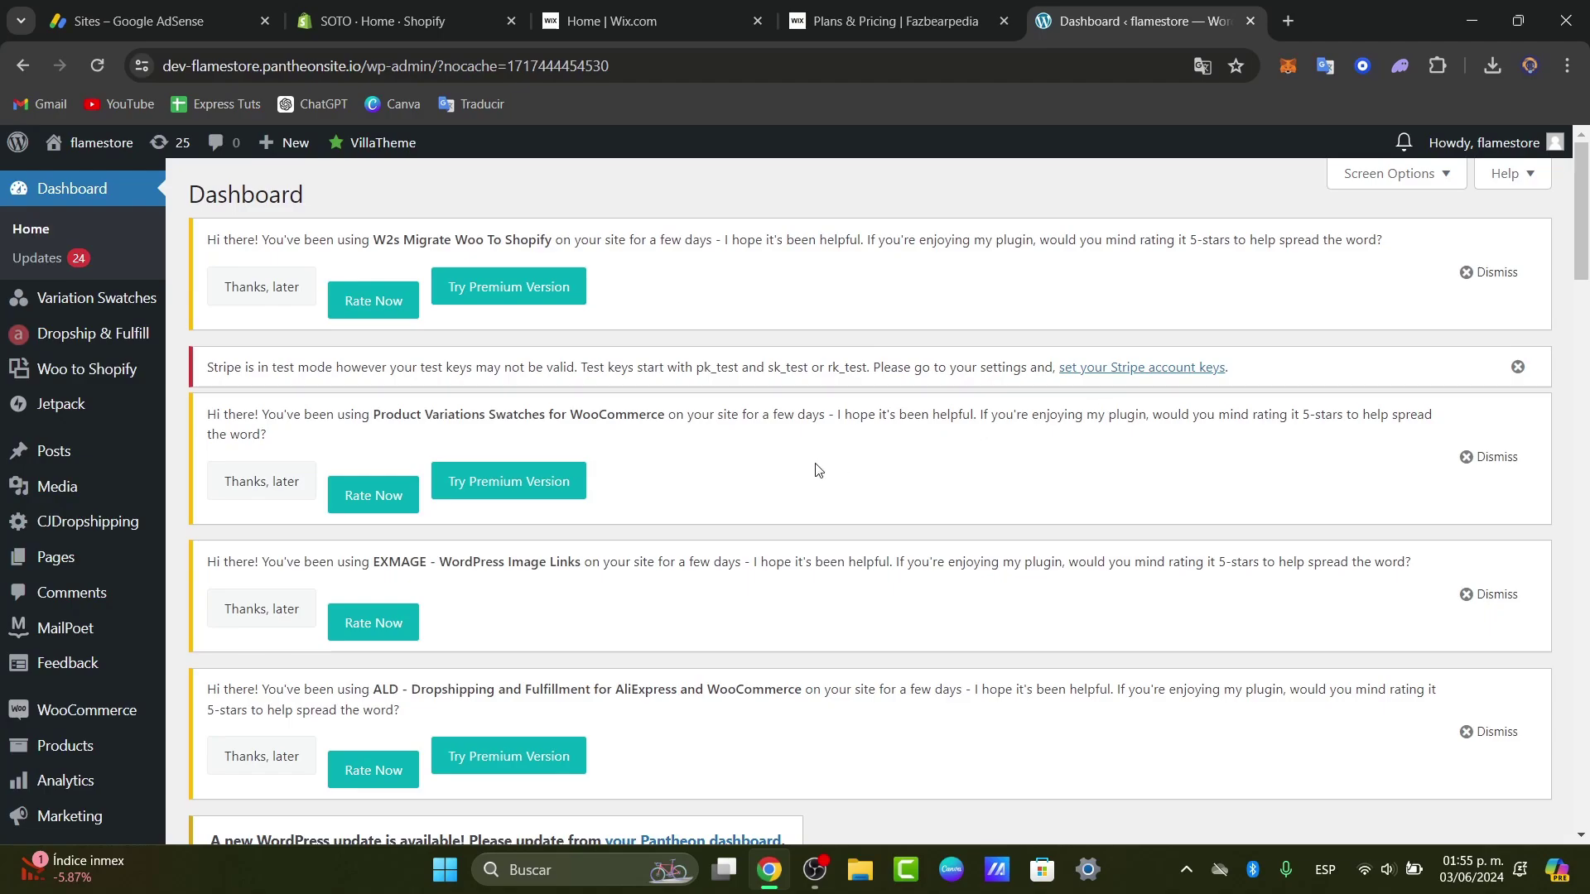
- Go to Plugins > Add New Plugin and browse the featured plugins like Classic Editor and Akismet
scroll(83, 580, "down", 5)
mouse_move(117, 619)
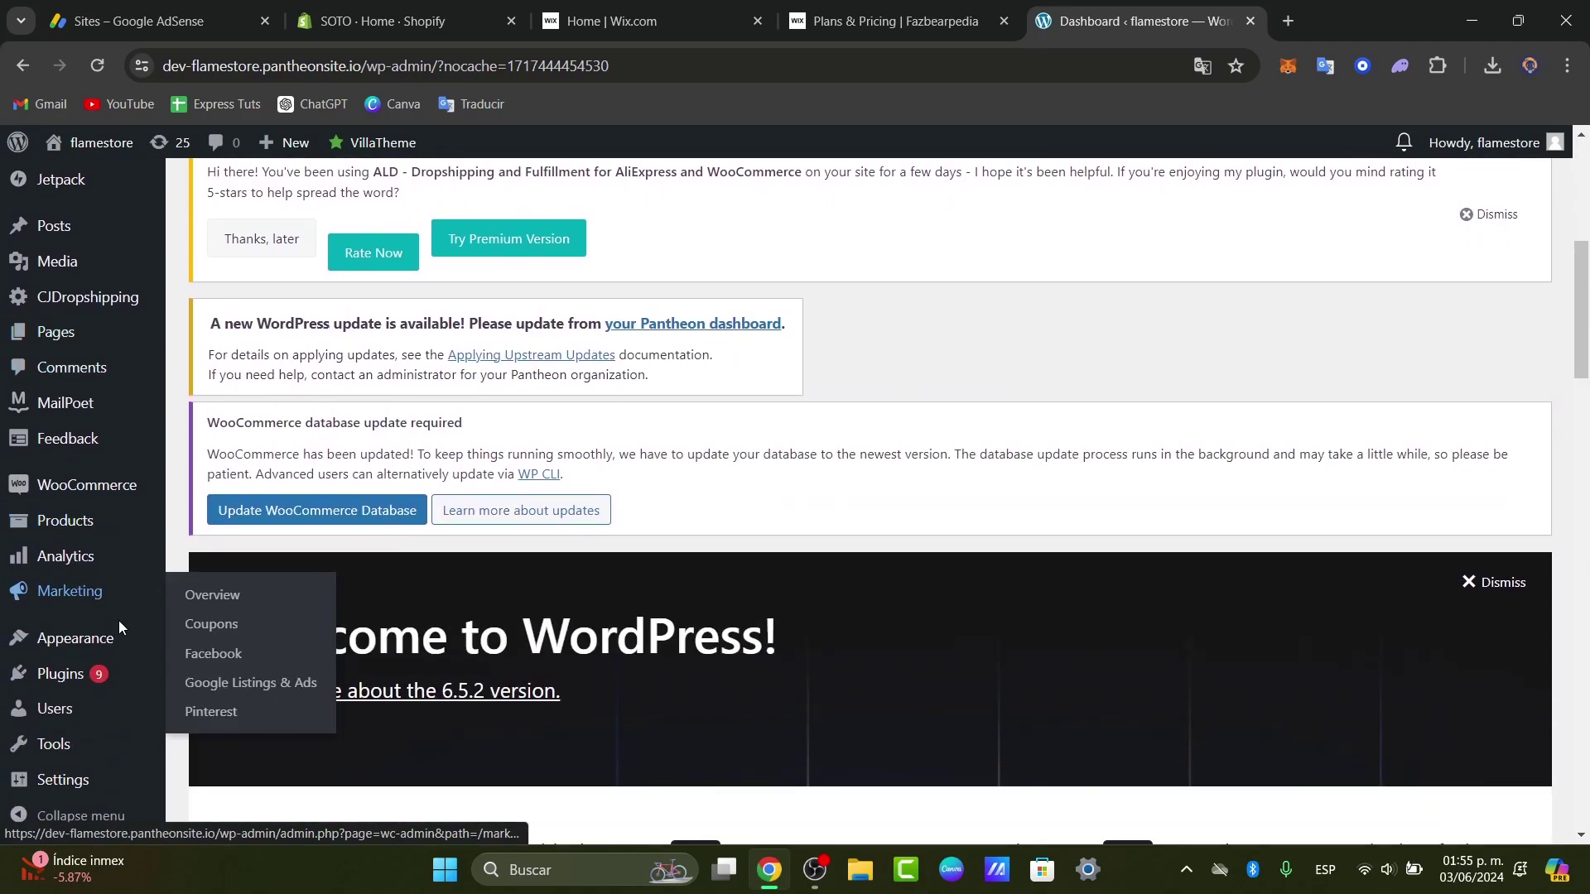
mouse_move(66, 677)
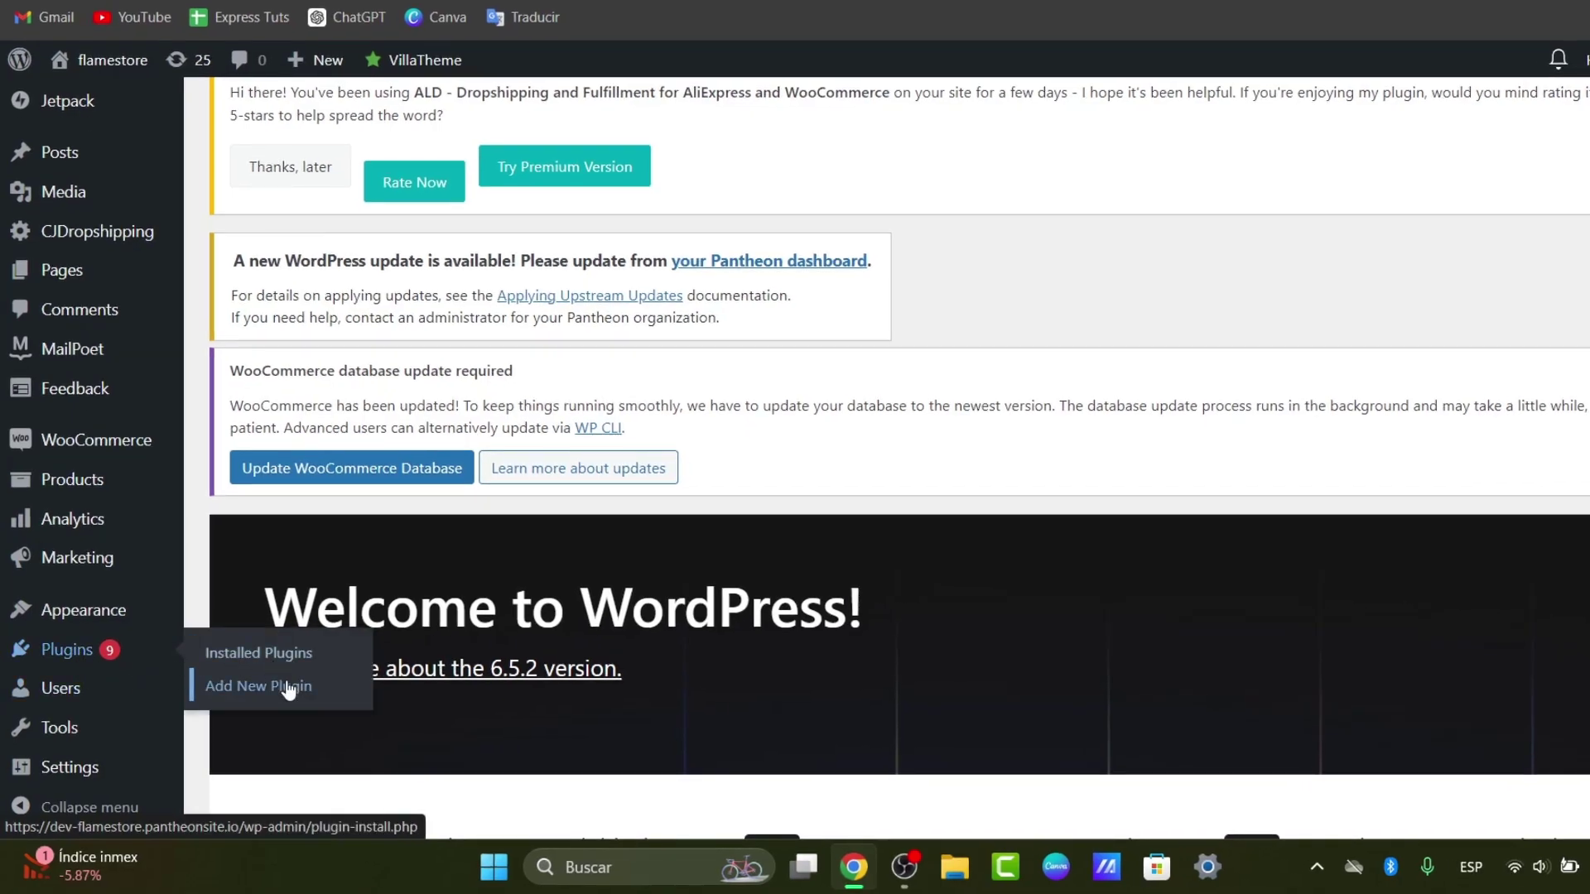
left_click(288, 687)
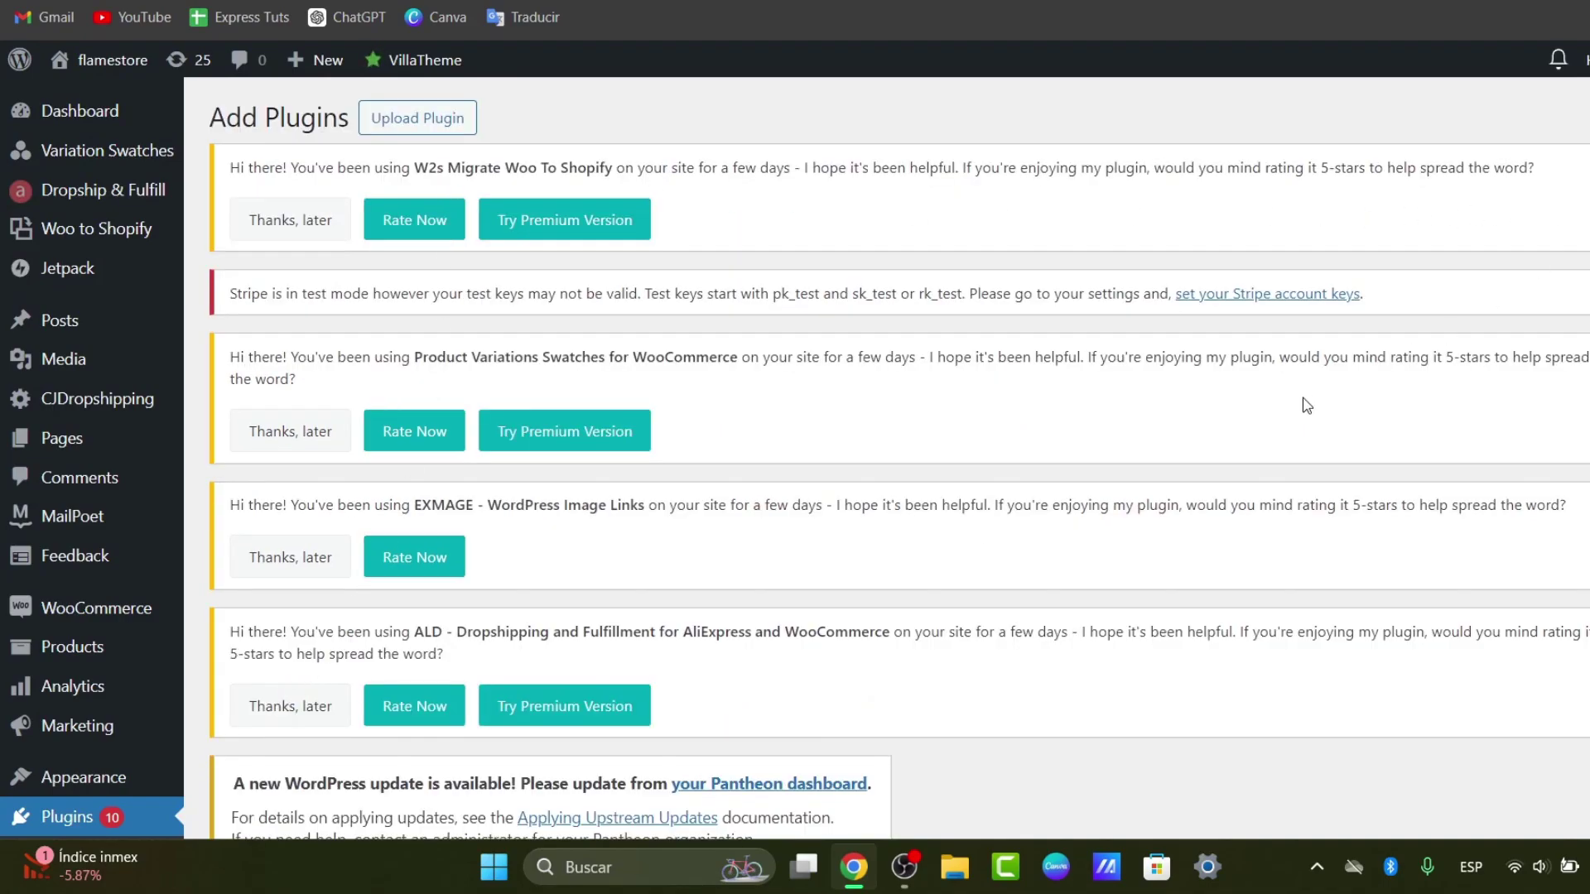
scroll(1159, 439, "down", 9)
scroll(1135, 448, "up", 4)
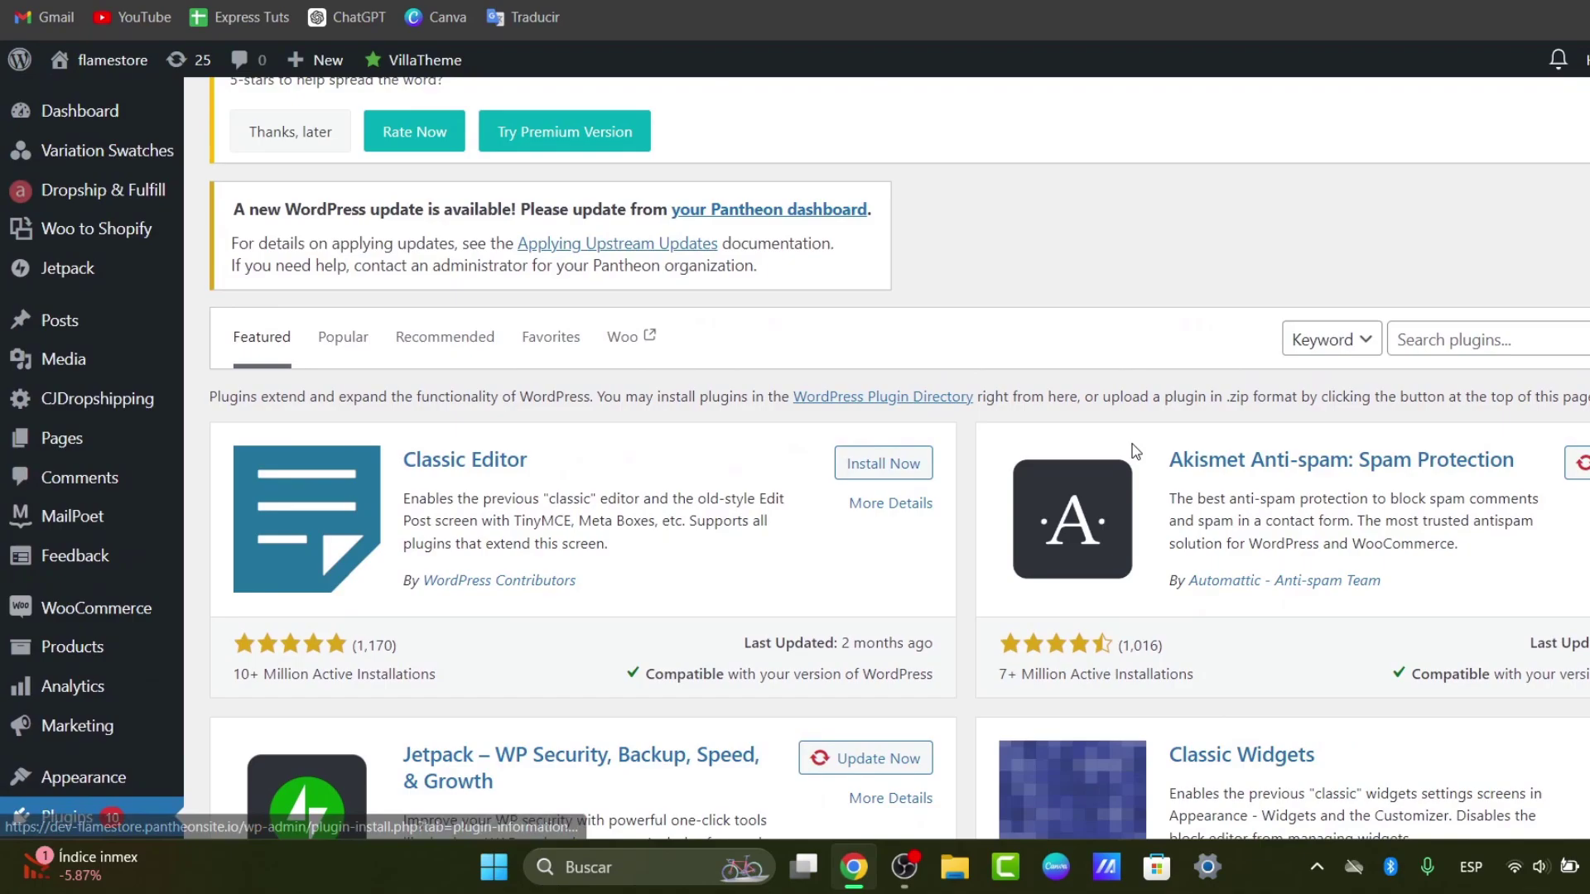
scroll(1131, 444, "down", 1)
- Search the plugin directory for 'bbpress', then install and activate bbPress
left_click(1456, 225)
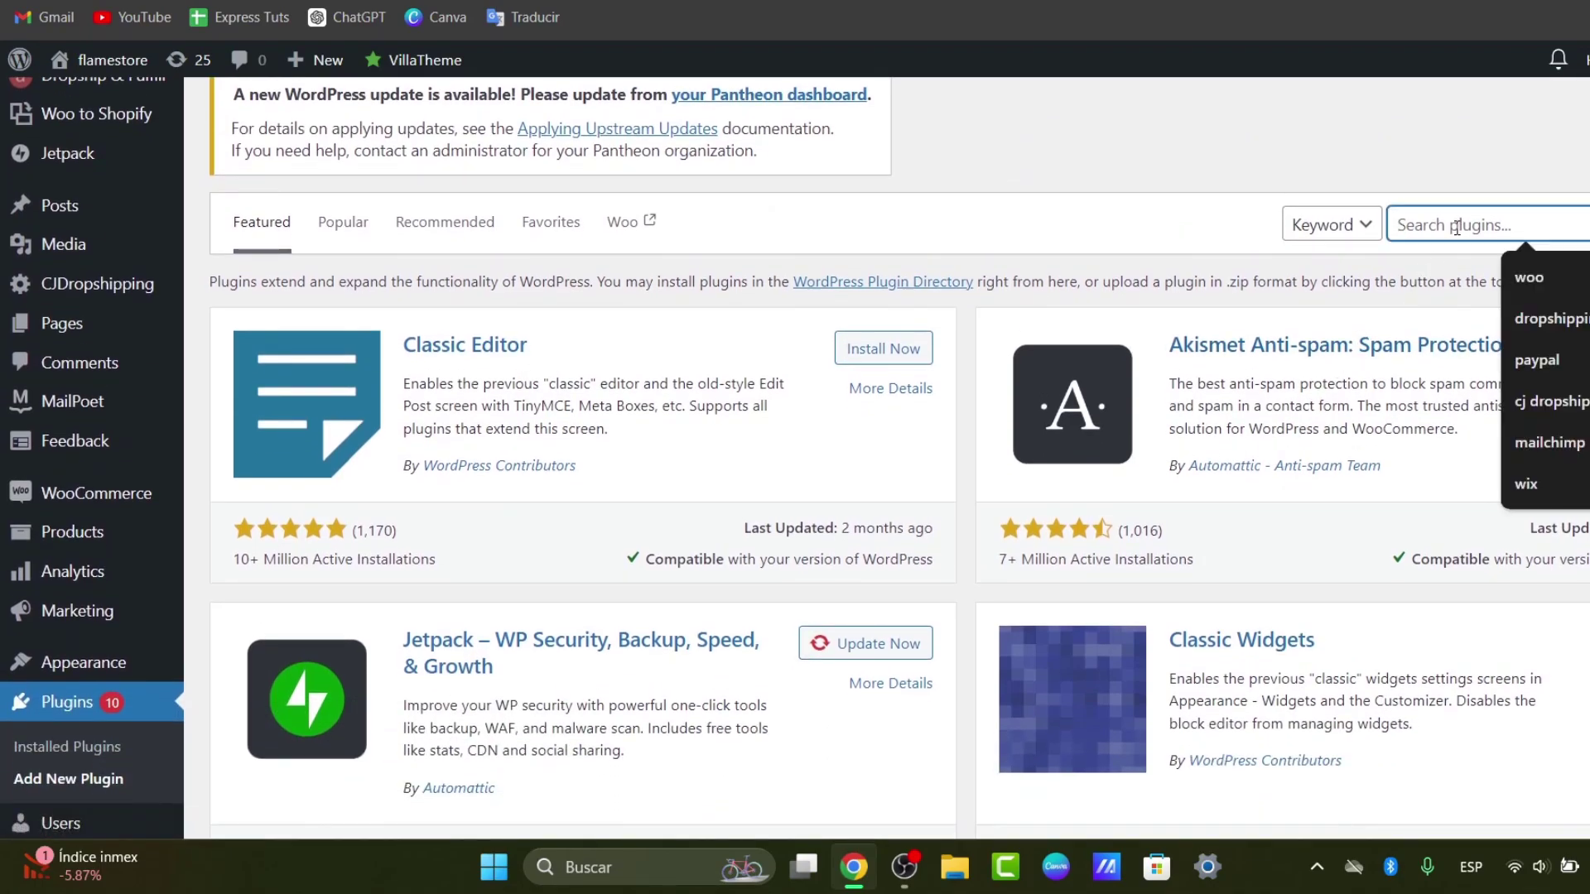
type("bbpress")
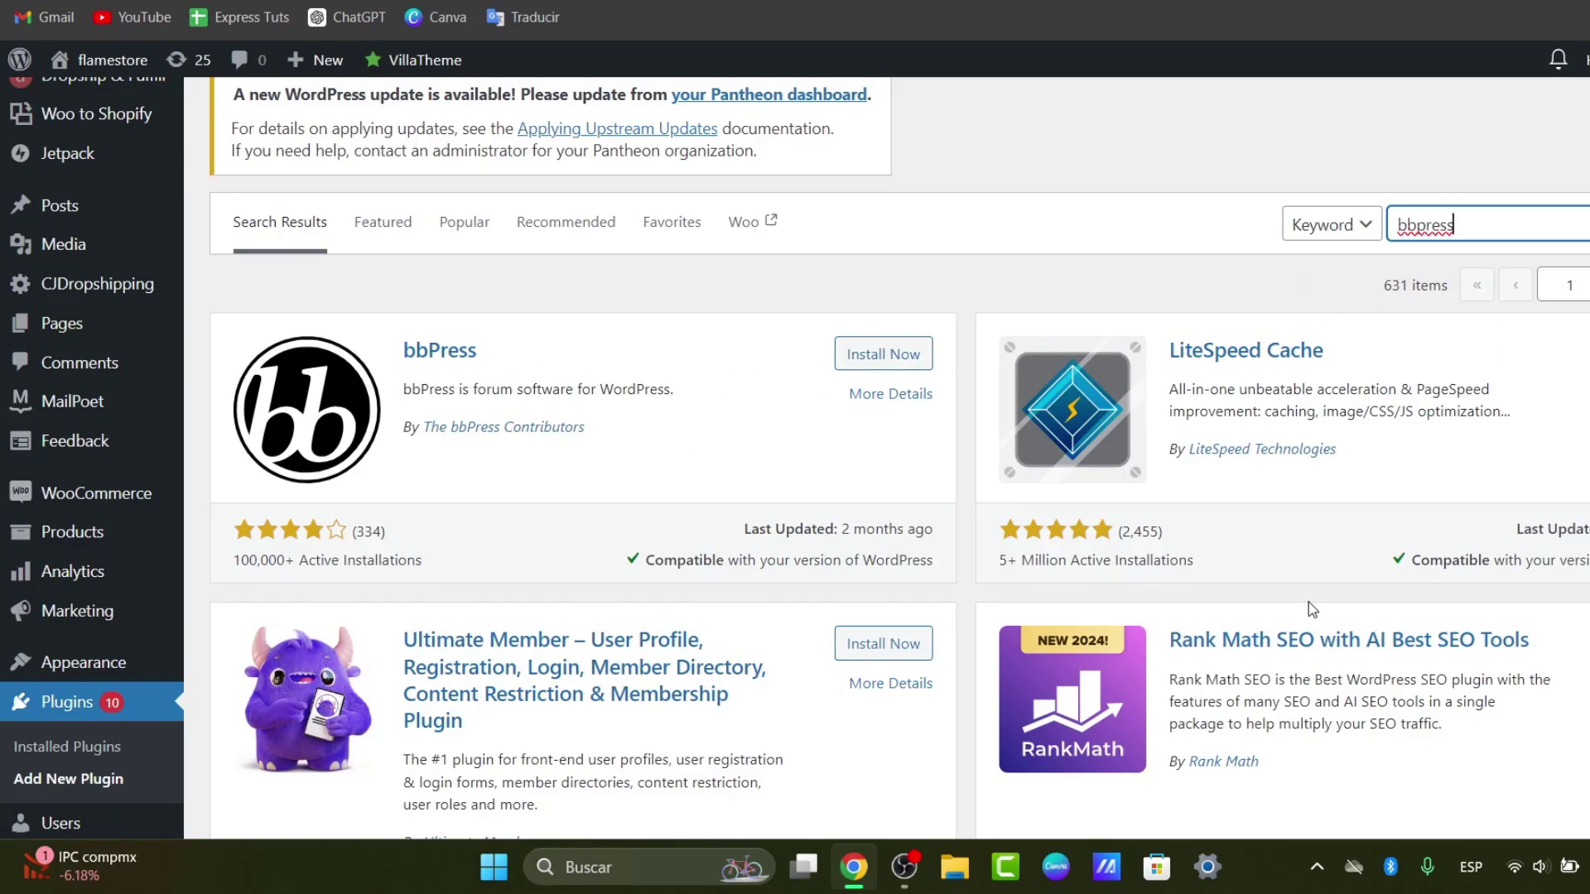
scroll(1308, 603, "down", 15)
scroll(1290, 602, "down", 4)
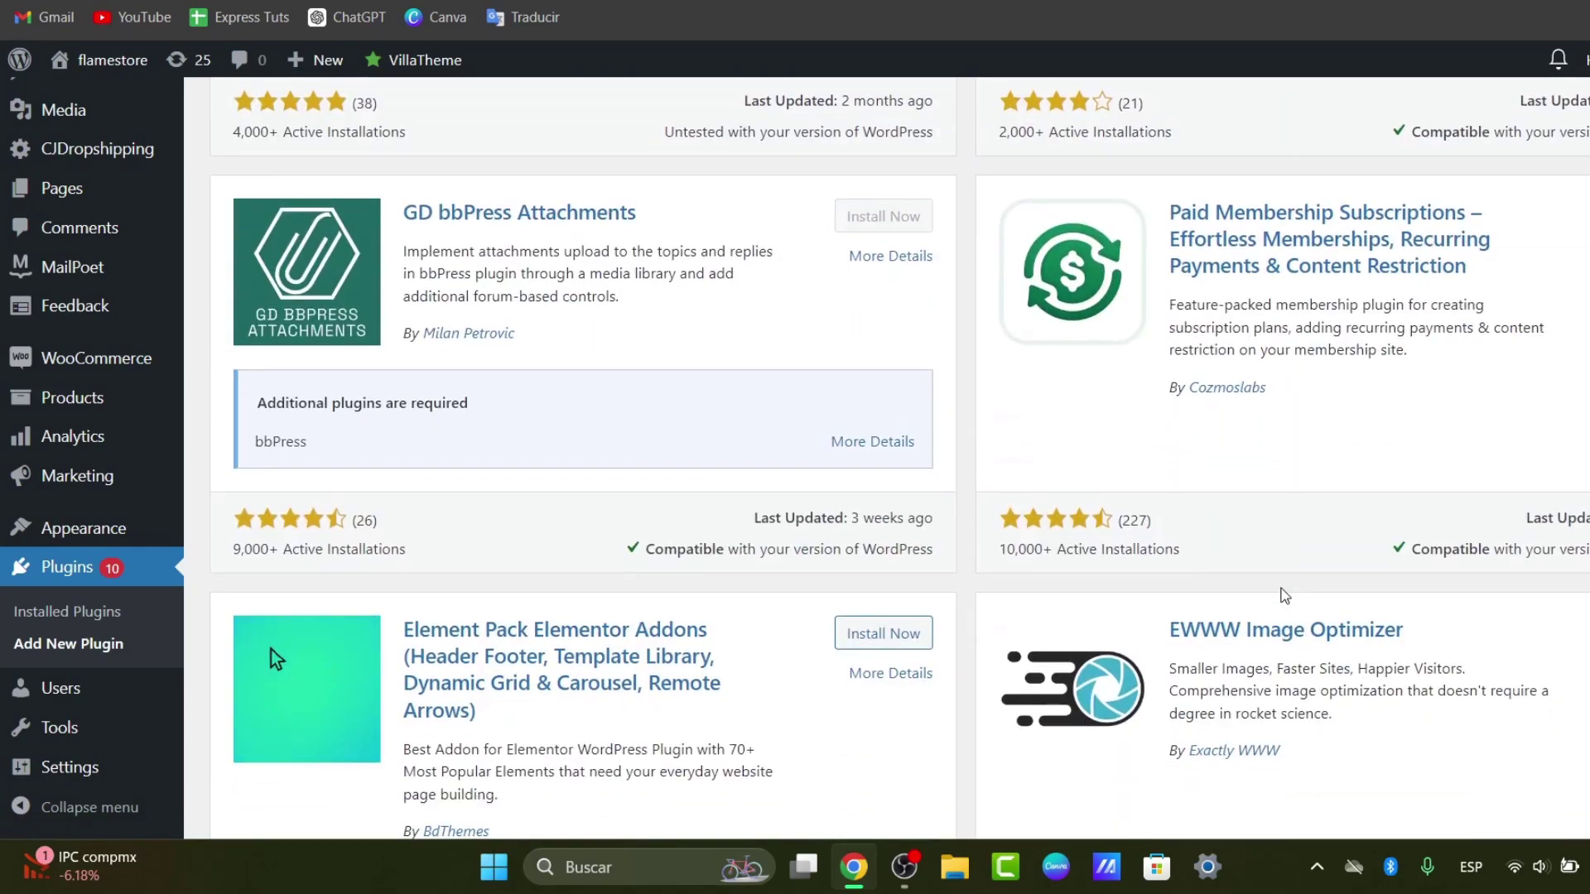
scroll(1288, 601, "up", 18)
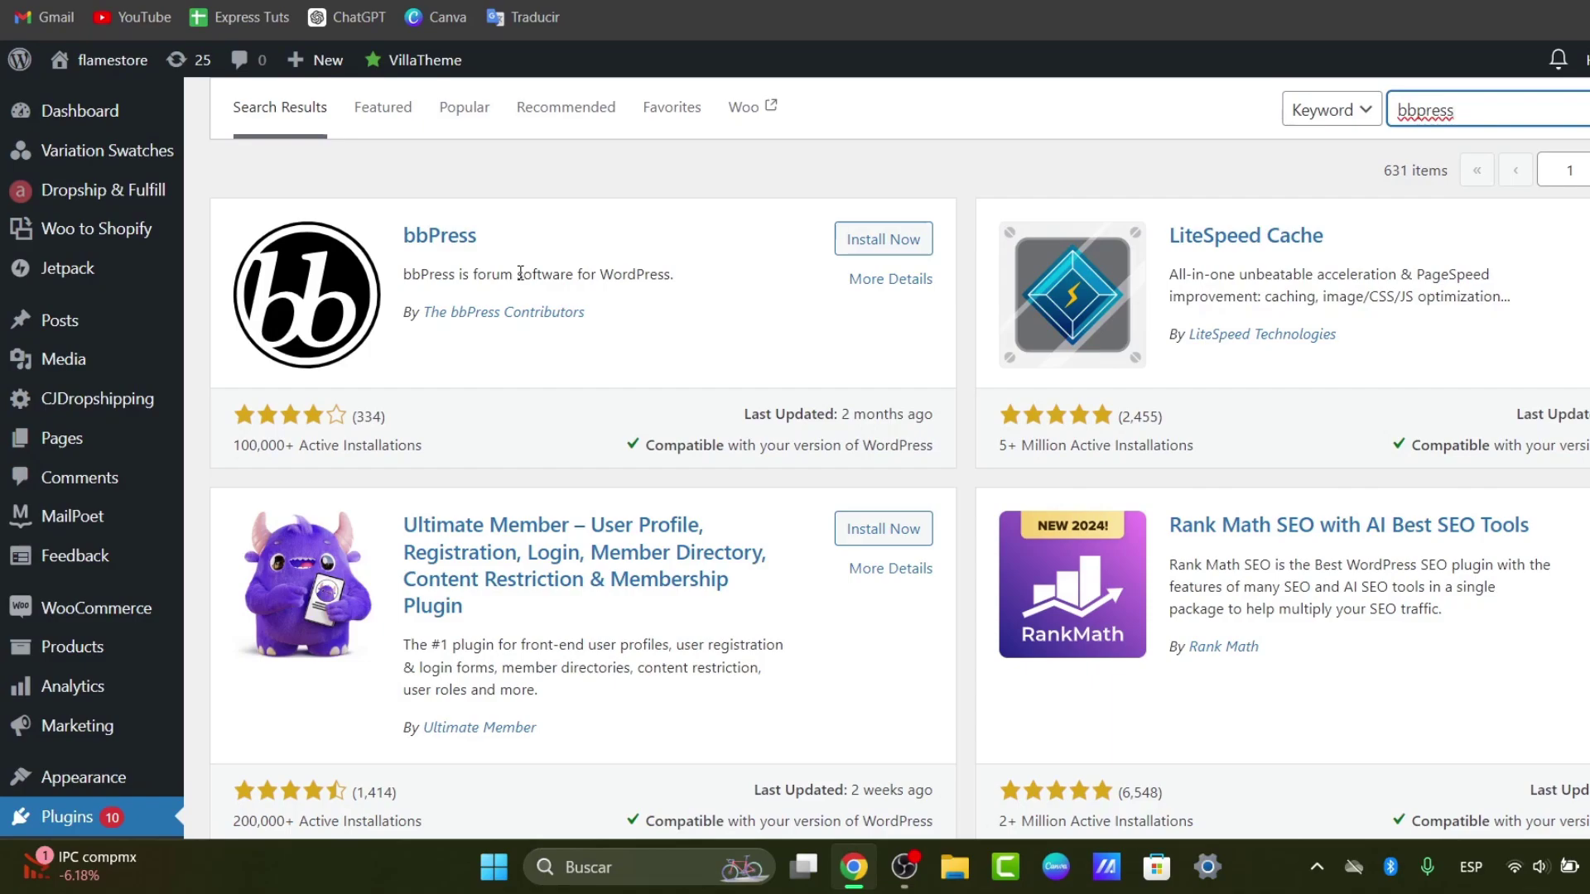
left_click(901, 236)
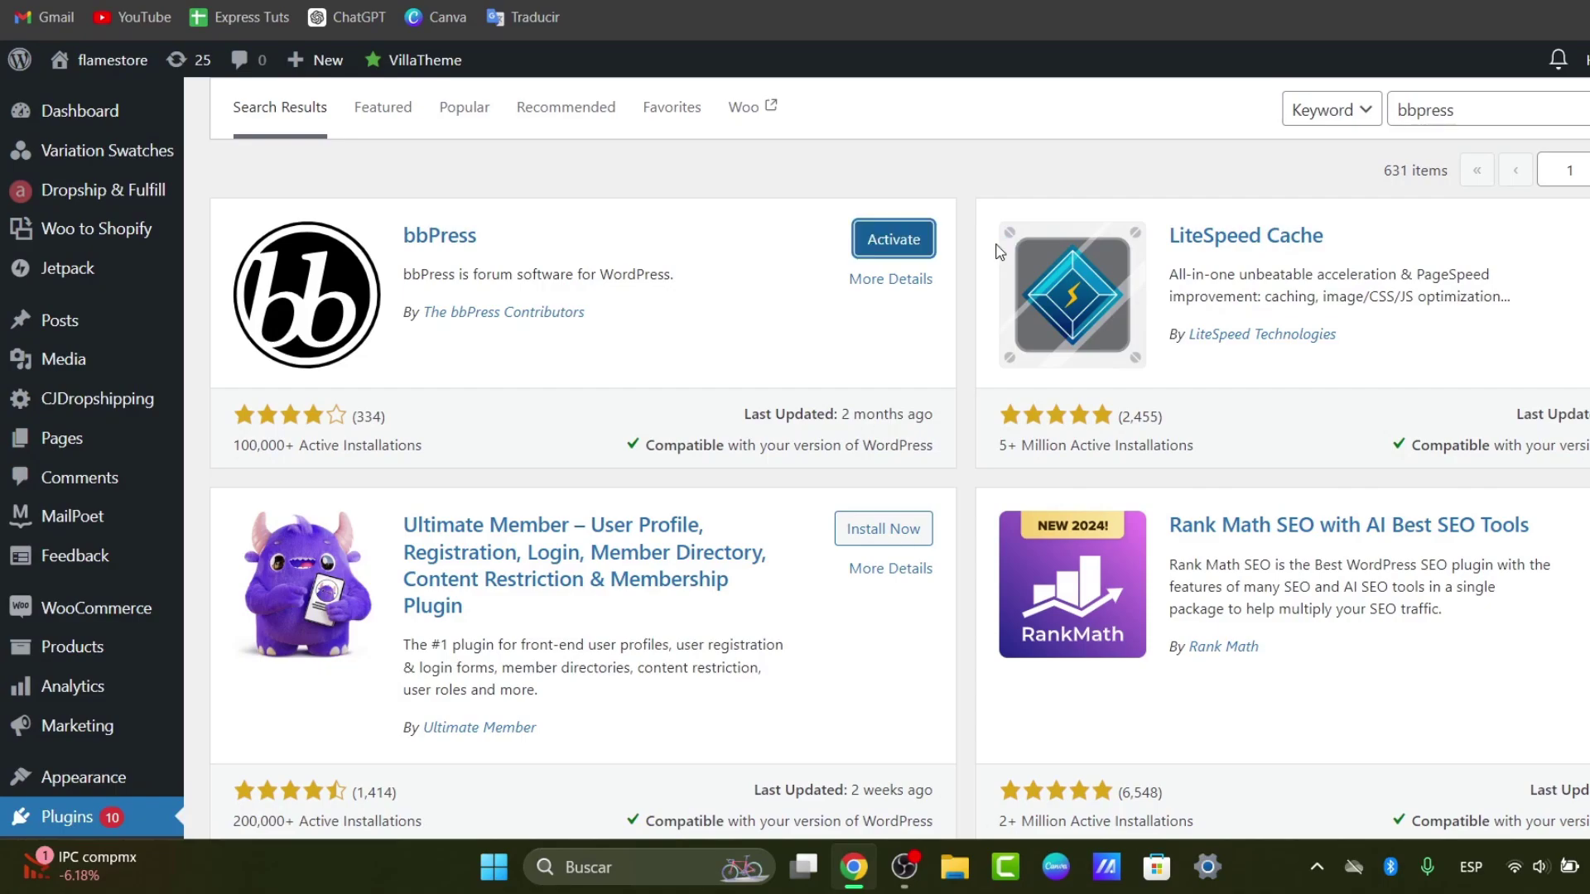
left_click(907, 243)
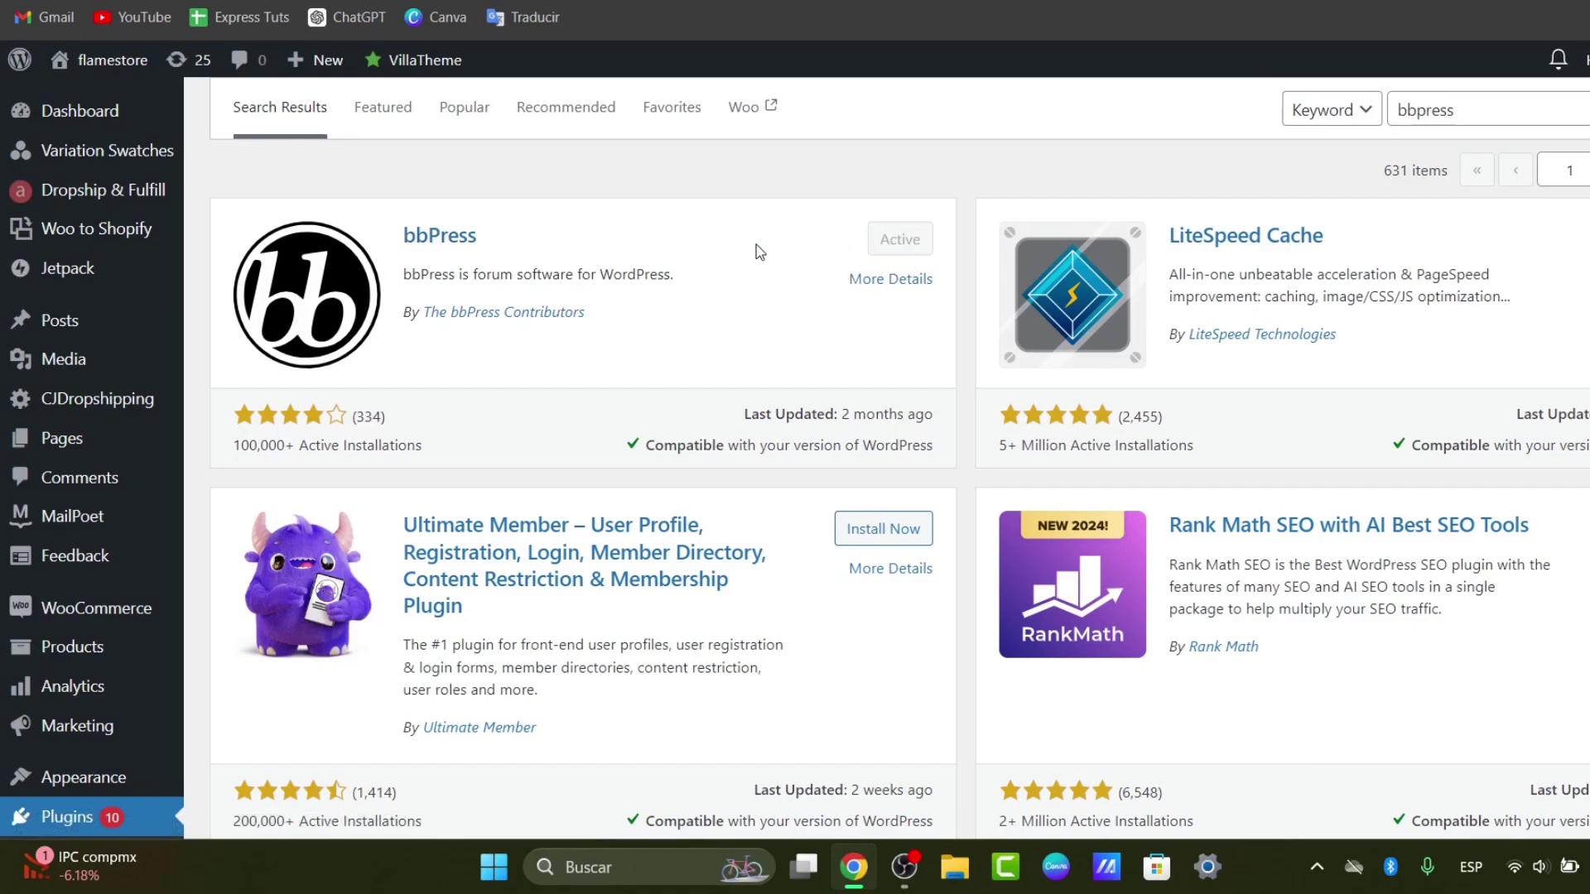
- Scroll the Dashboard and reveal the Settings submenu showing the new Forums entry
scroll(117, 366, "down", 7)
scroll(115, 370, "up", 10)
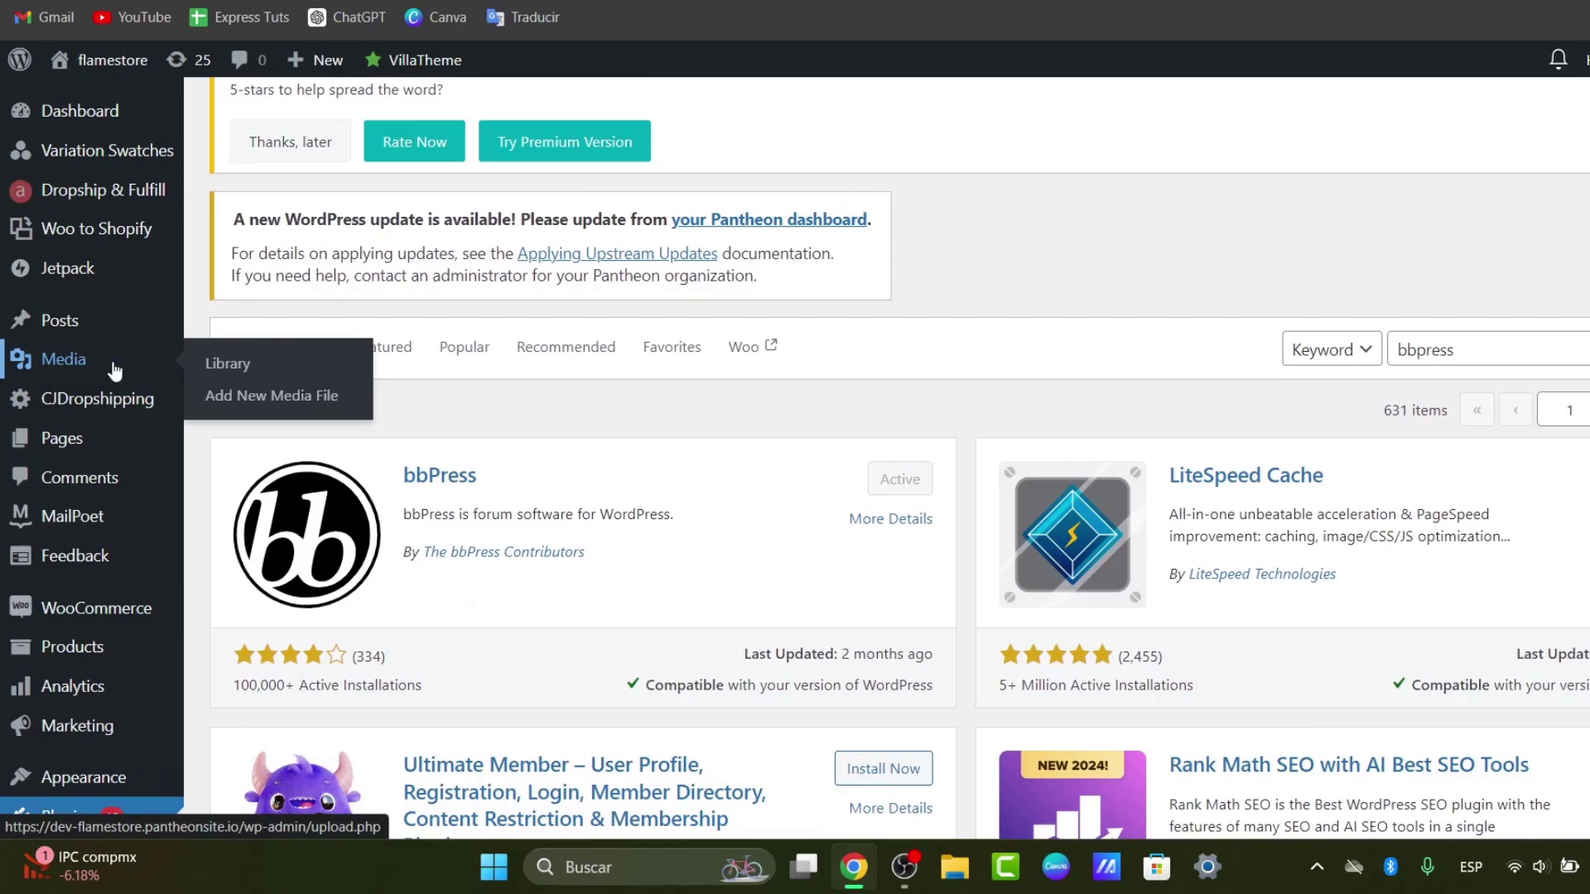
scroll(872, 515, "down", 4)
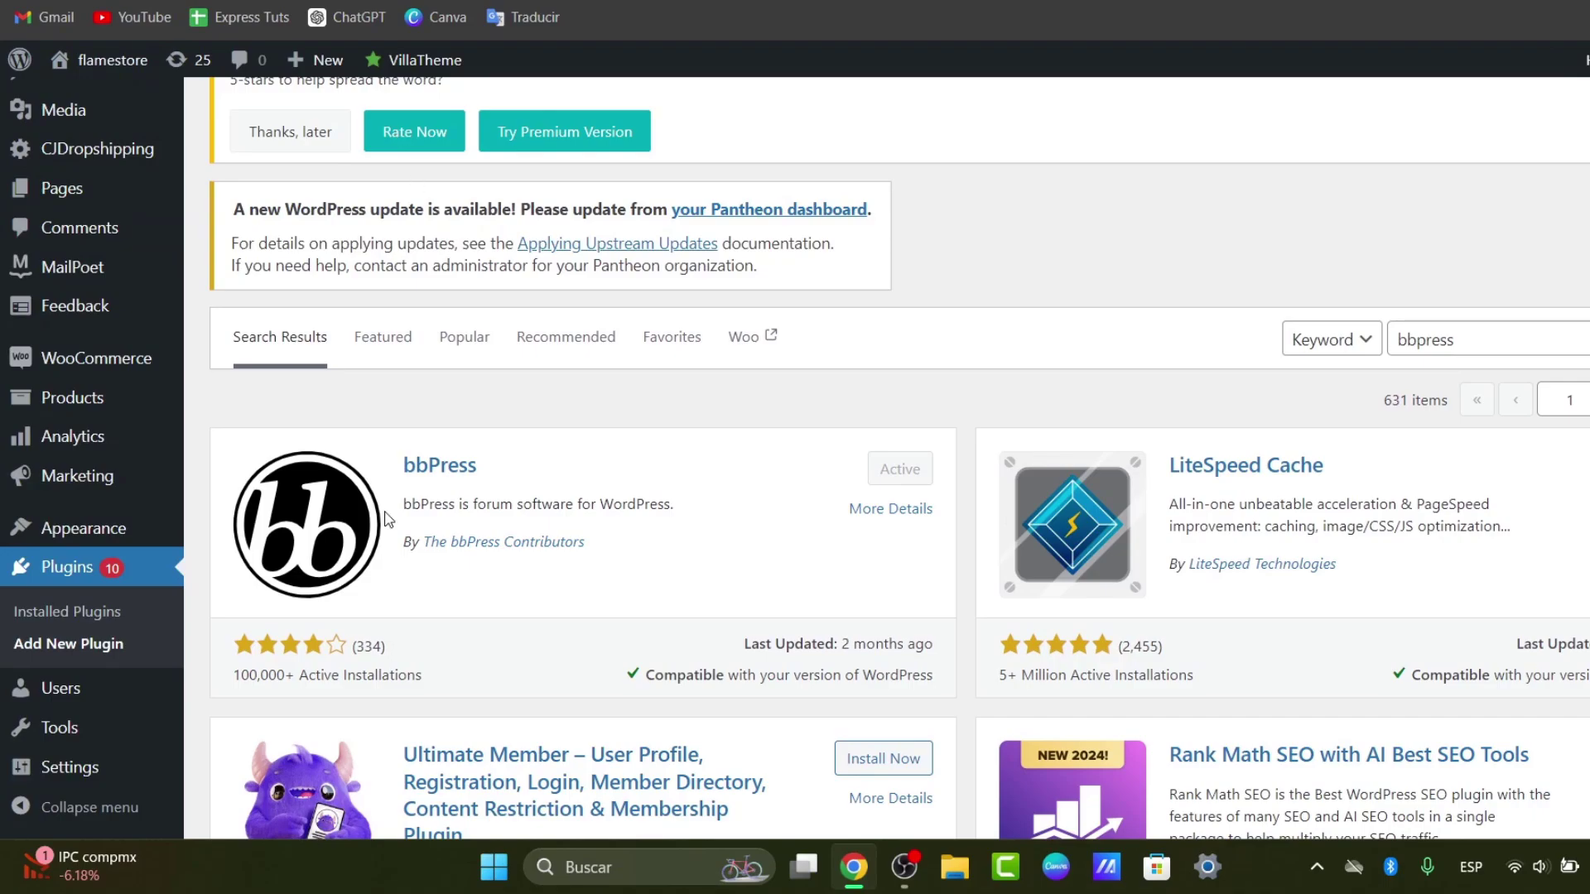
scroll(101, 480, "up", 3)
scroll(101, 476, "up", 2)
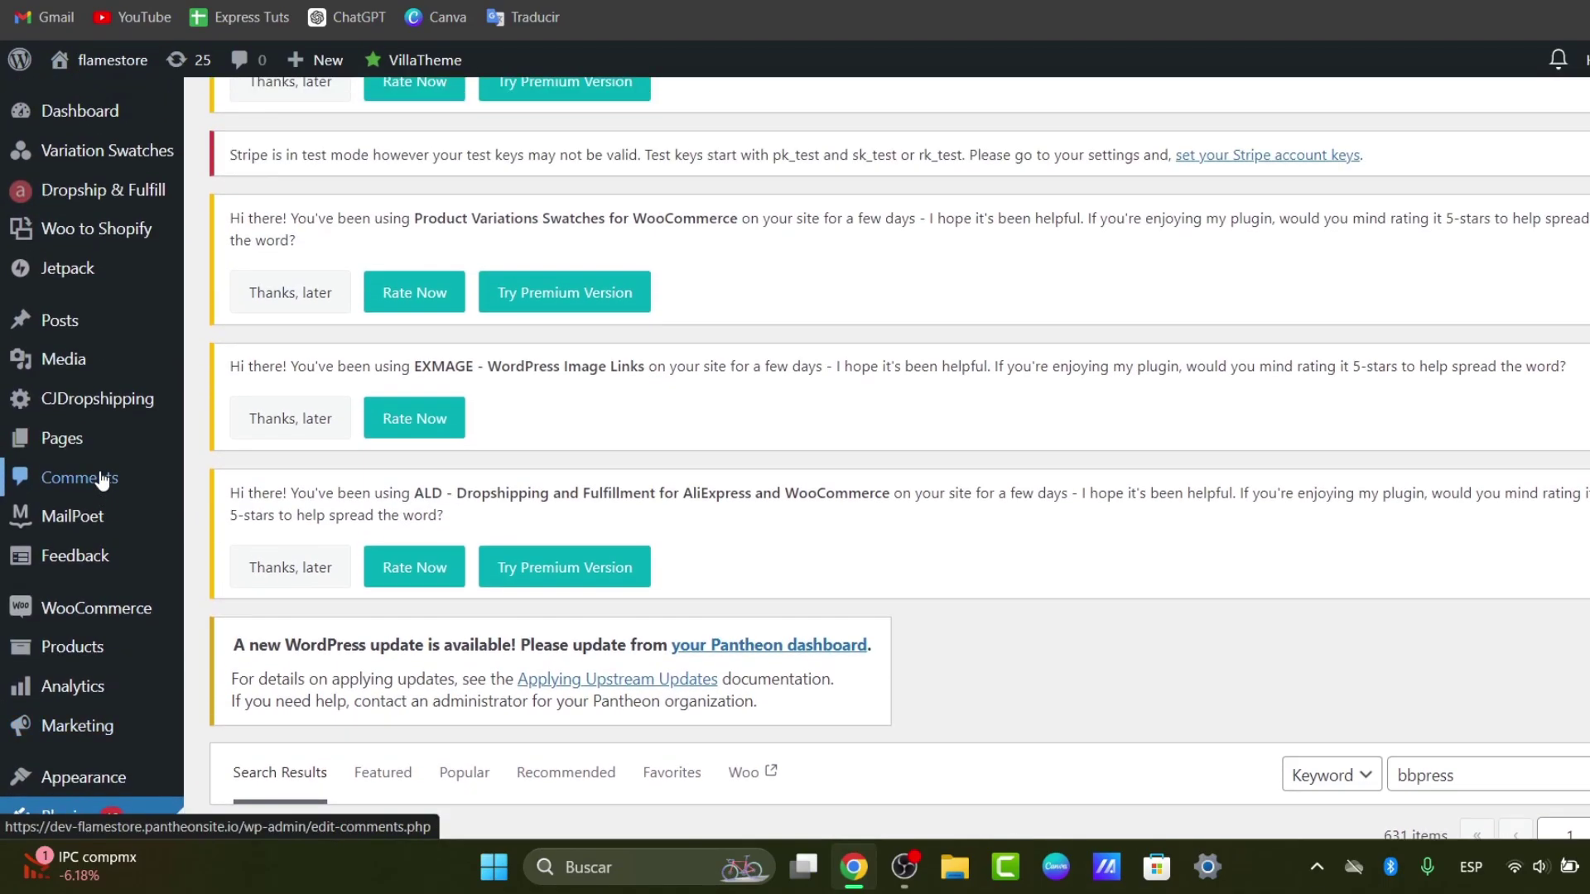
scroll(100, 476, "down", 4)
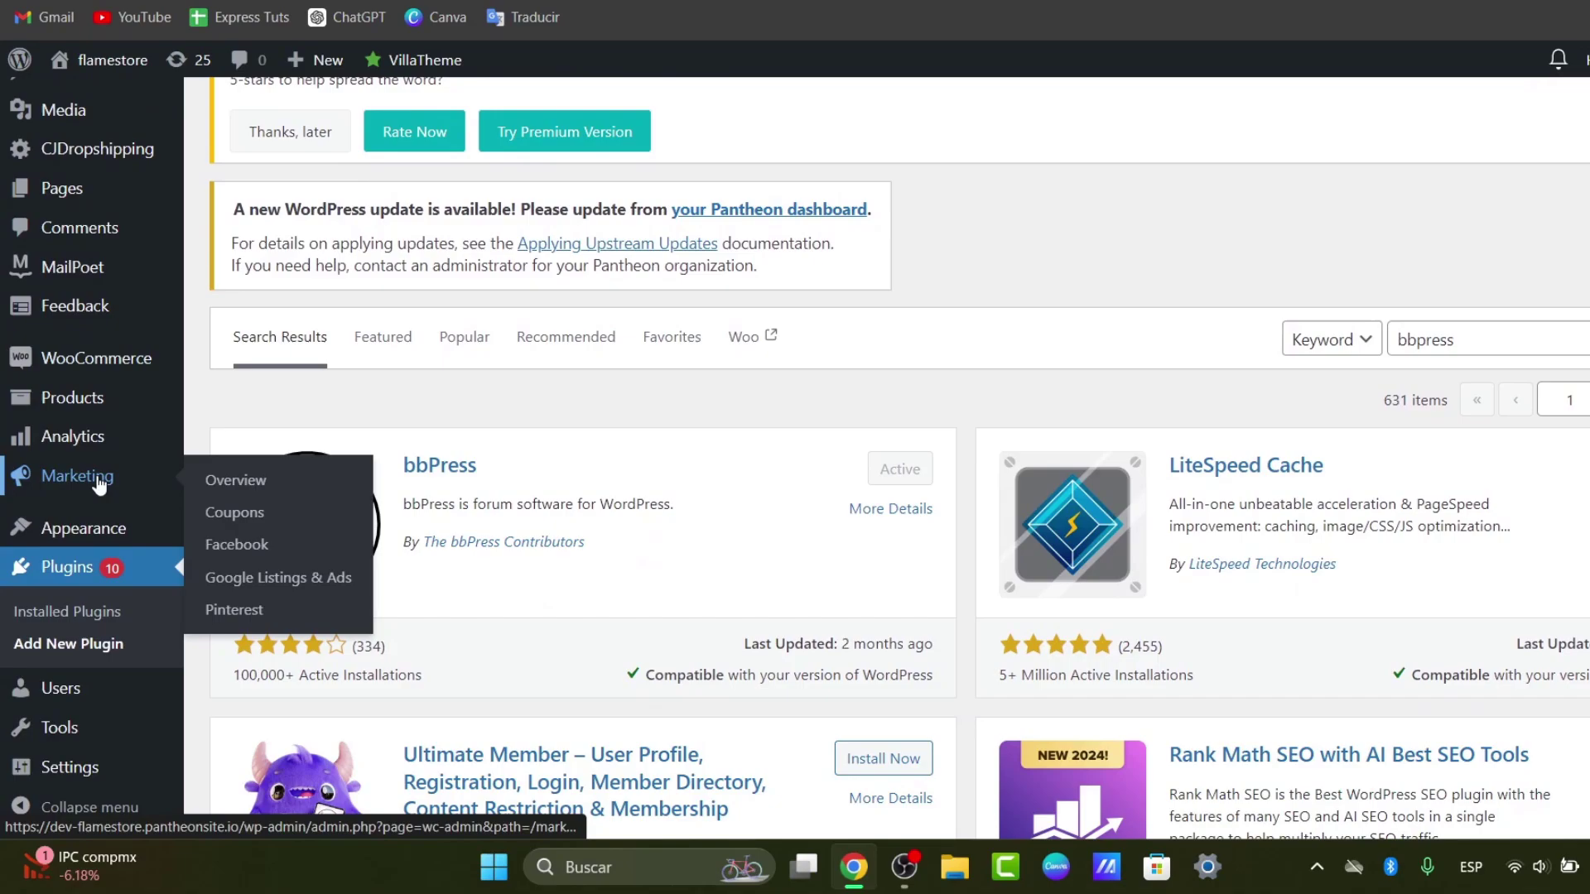
mouse_move(97, 768)
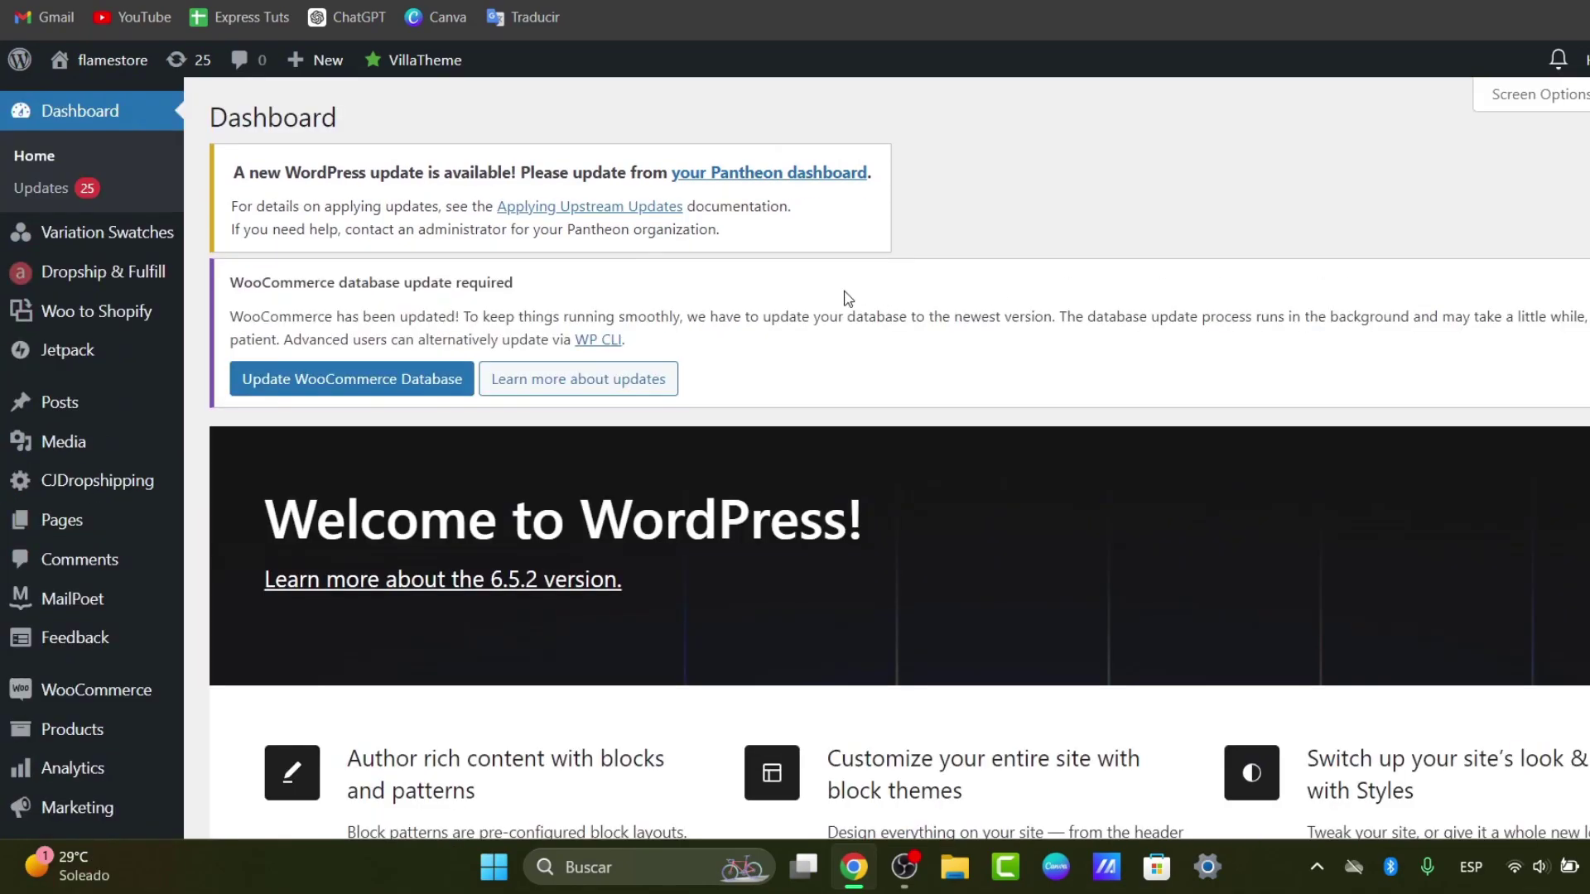
scroll(52, 567, "down", 5)
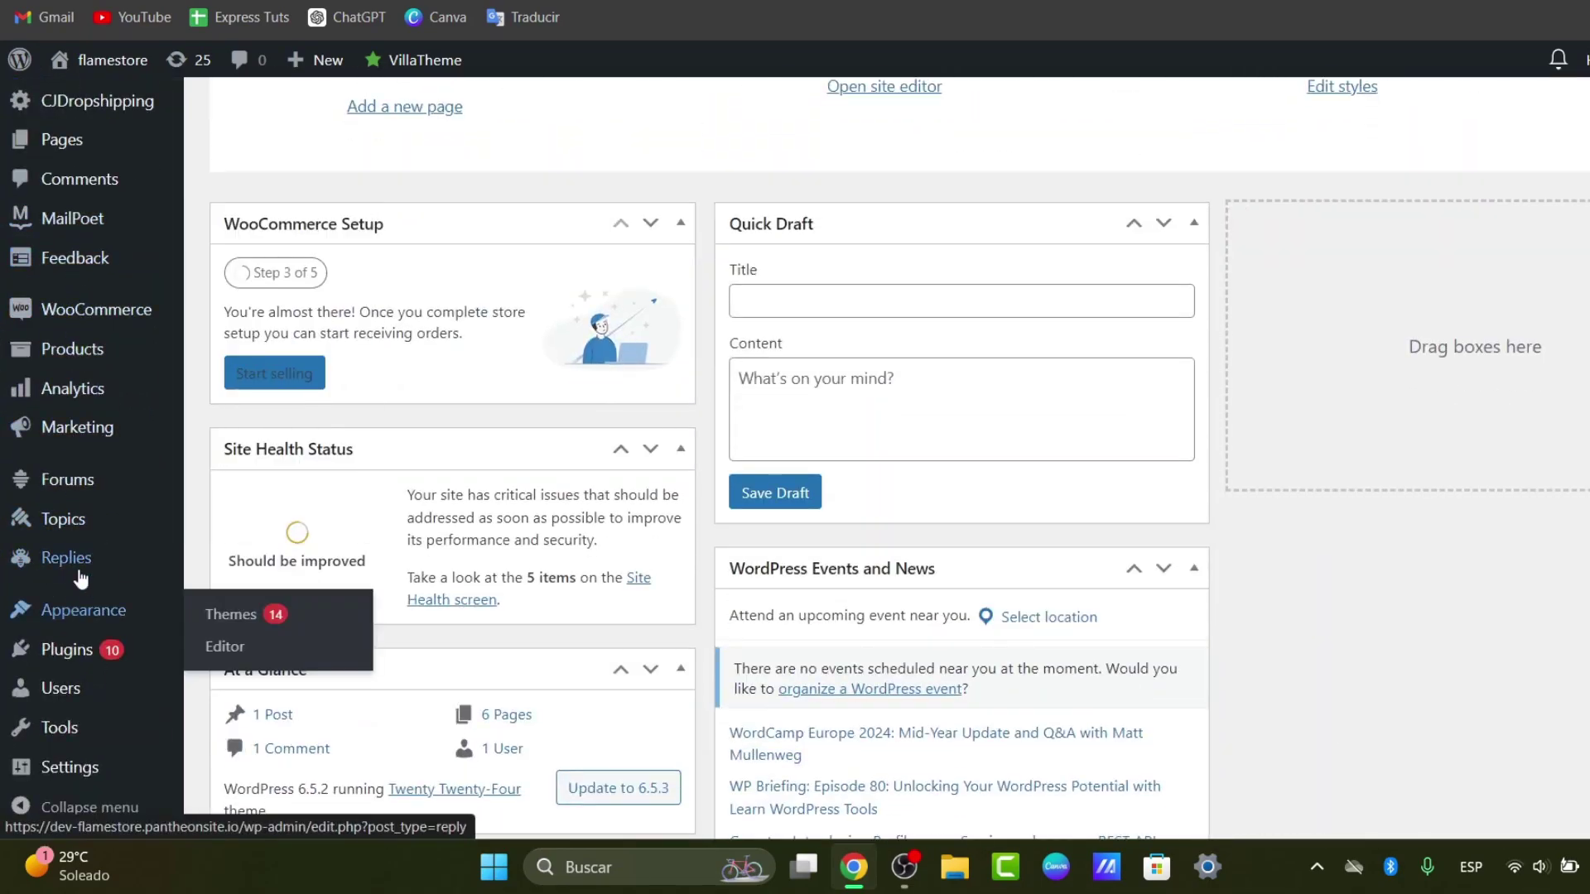
mouse_move(72, 787)
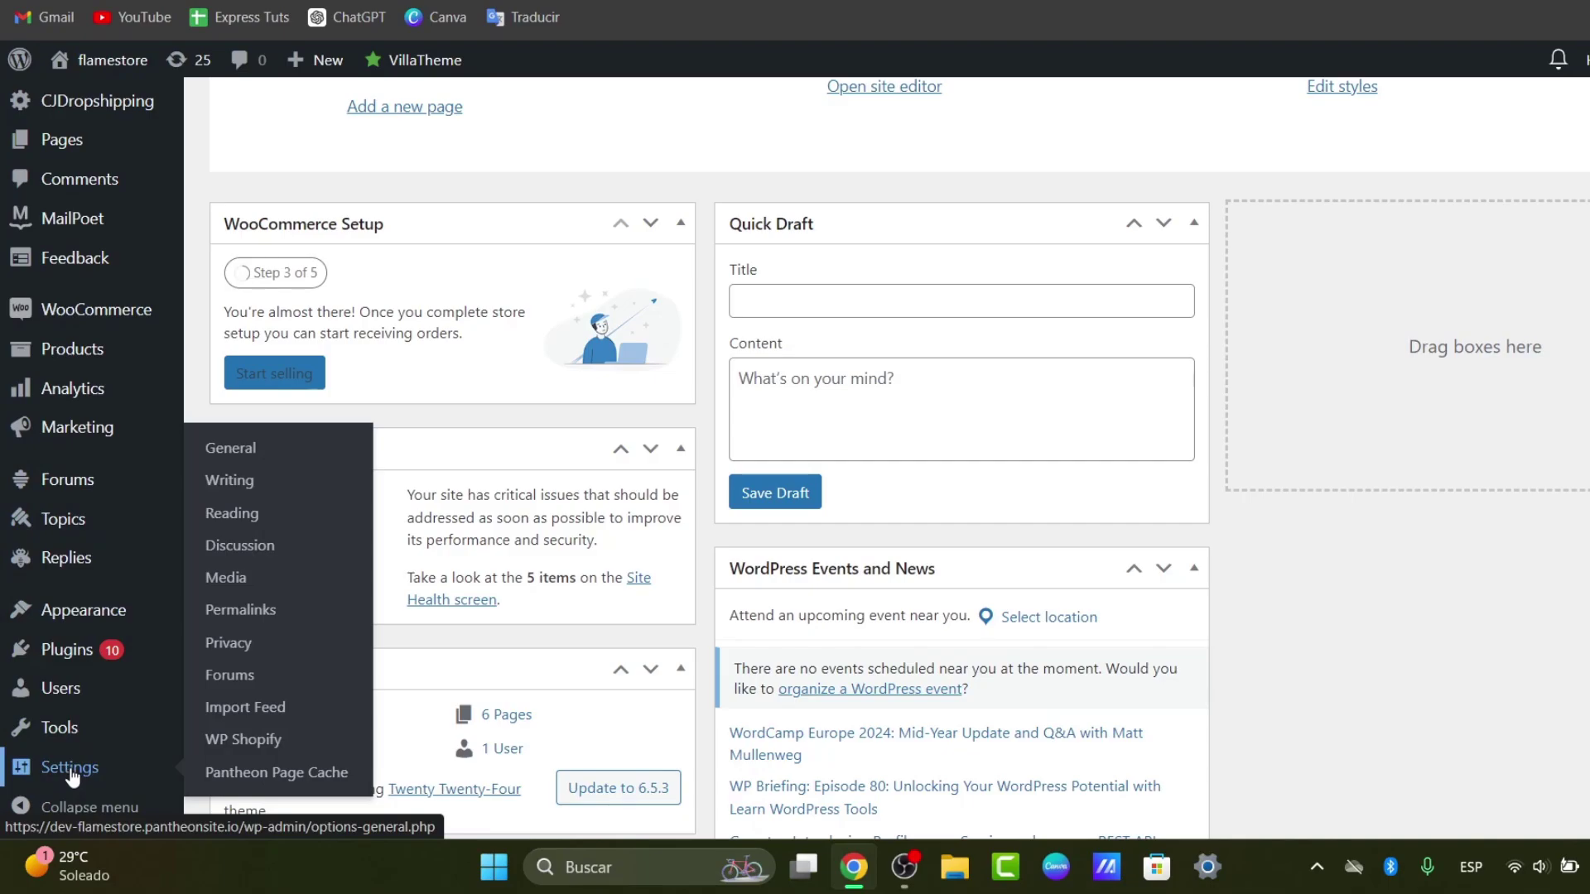
- In Settings > Forums, allow guest users without accounts to create topics and replies
left_click(266, 675)
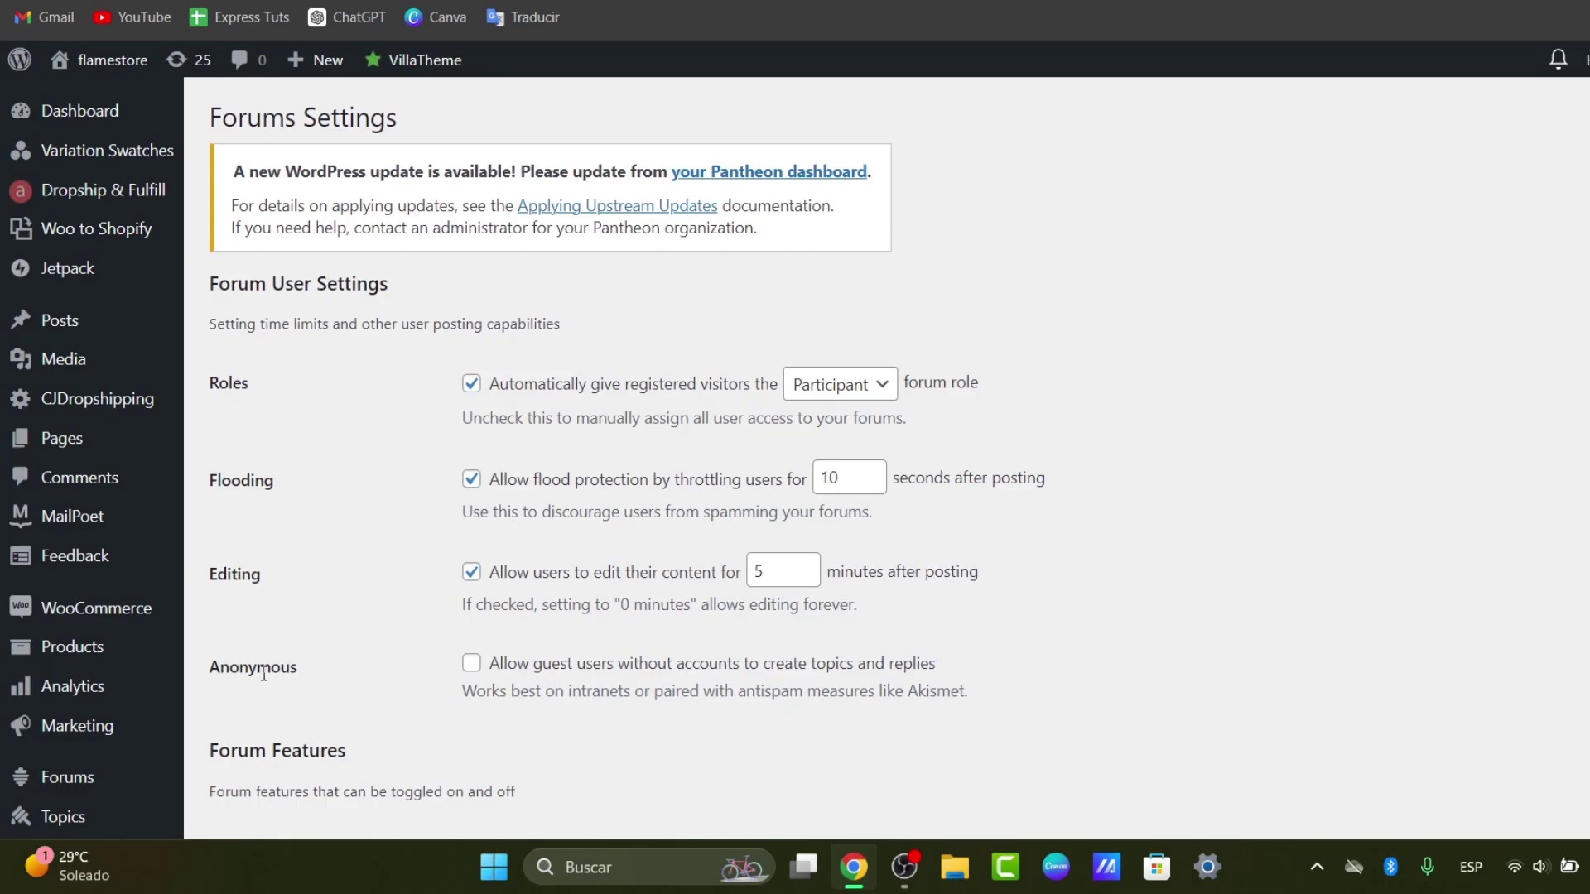
scroll(942, 400, "down", 7)
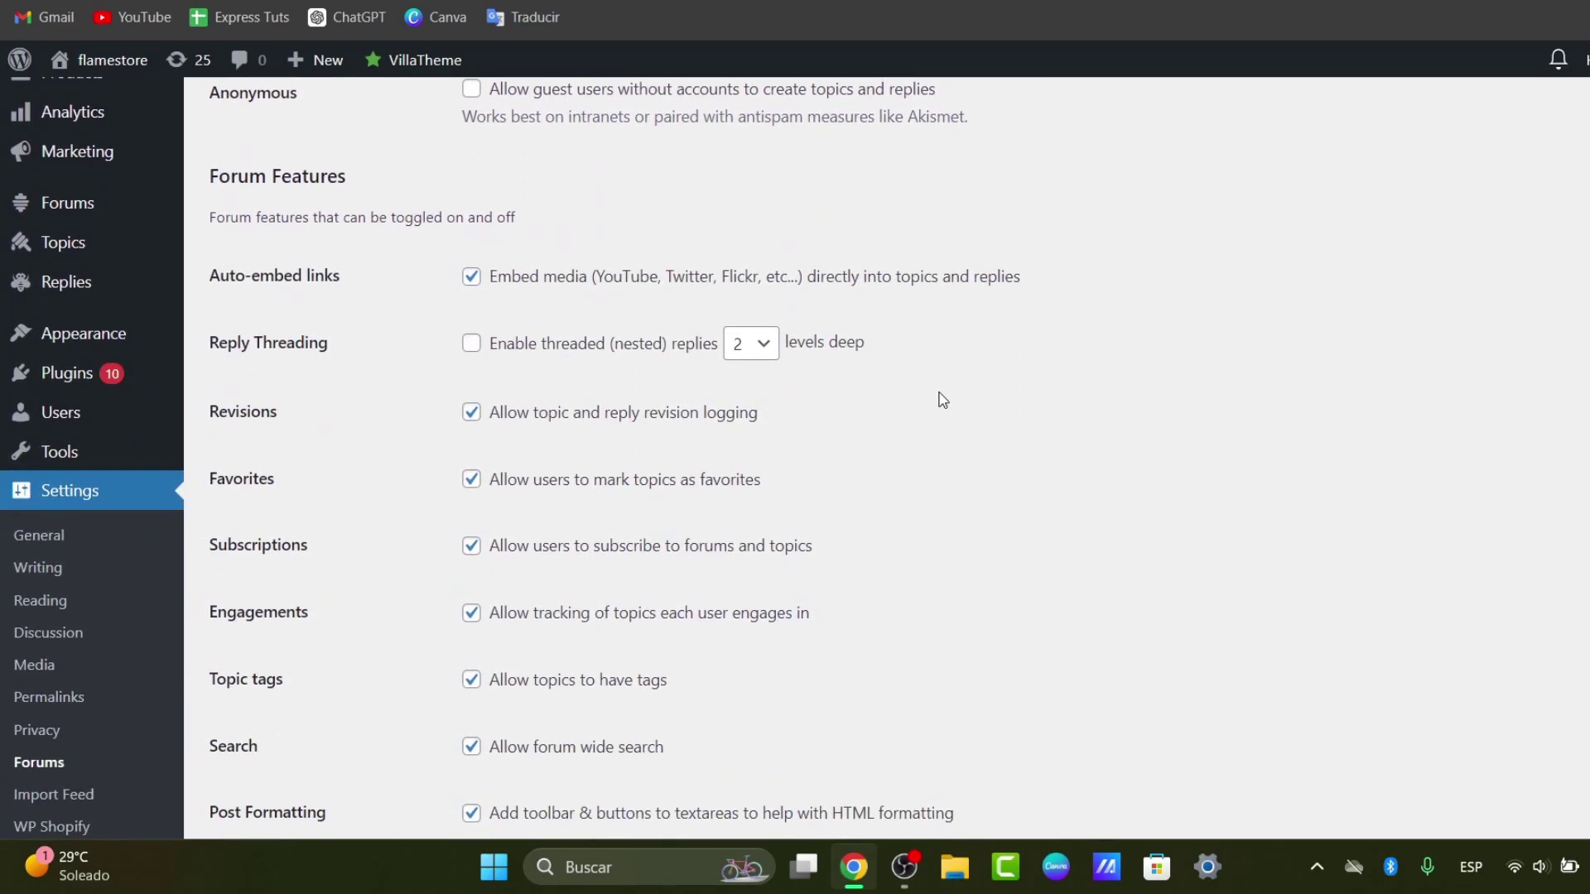
scroll(943, 400, "down", 5)
scroll(943, 400, "up", 11)
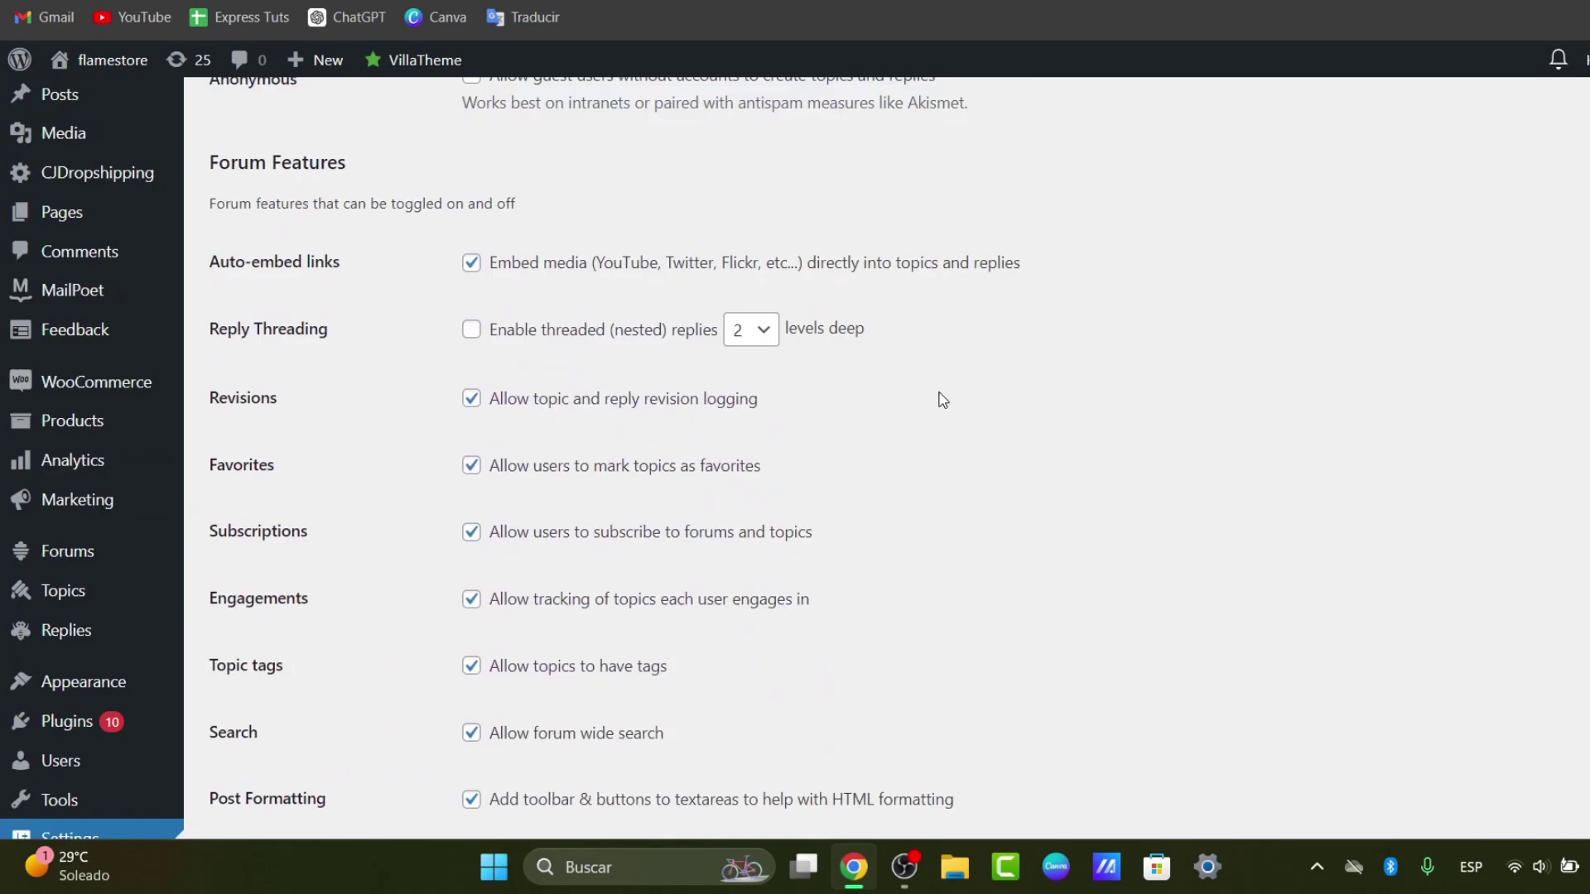
scroll(942, 400, "up", 1)
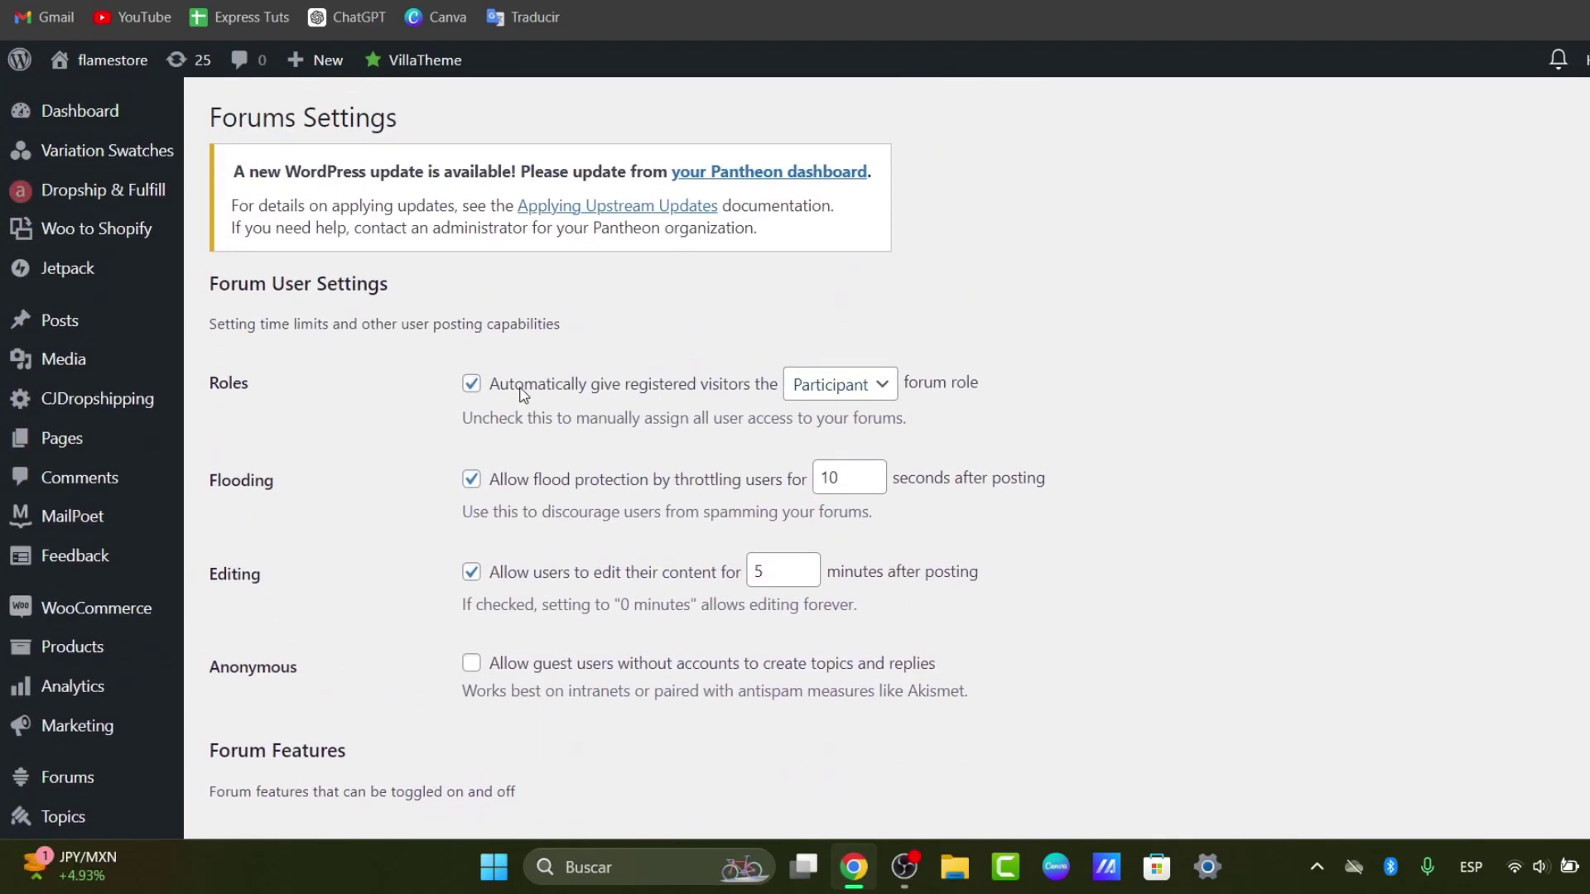
scroll(509, 497, "down", 1)
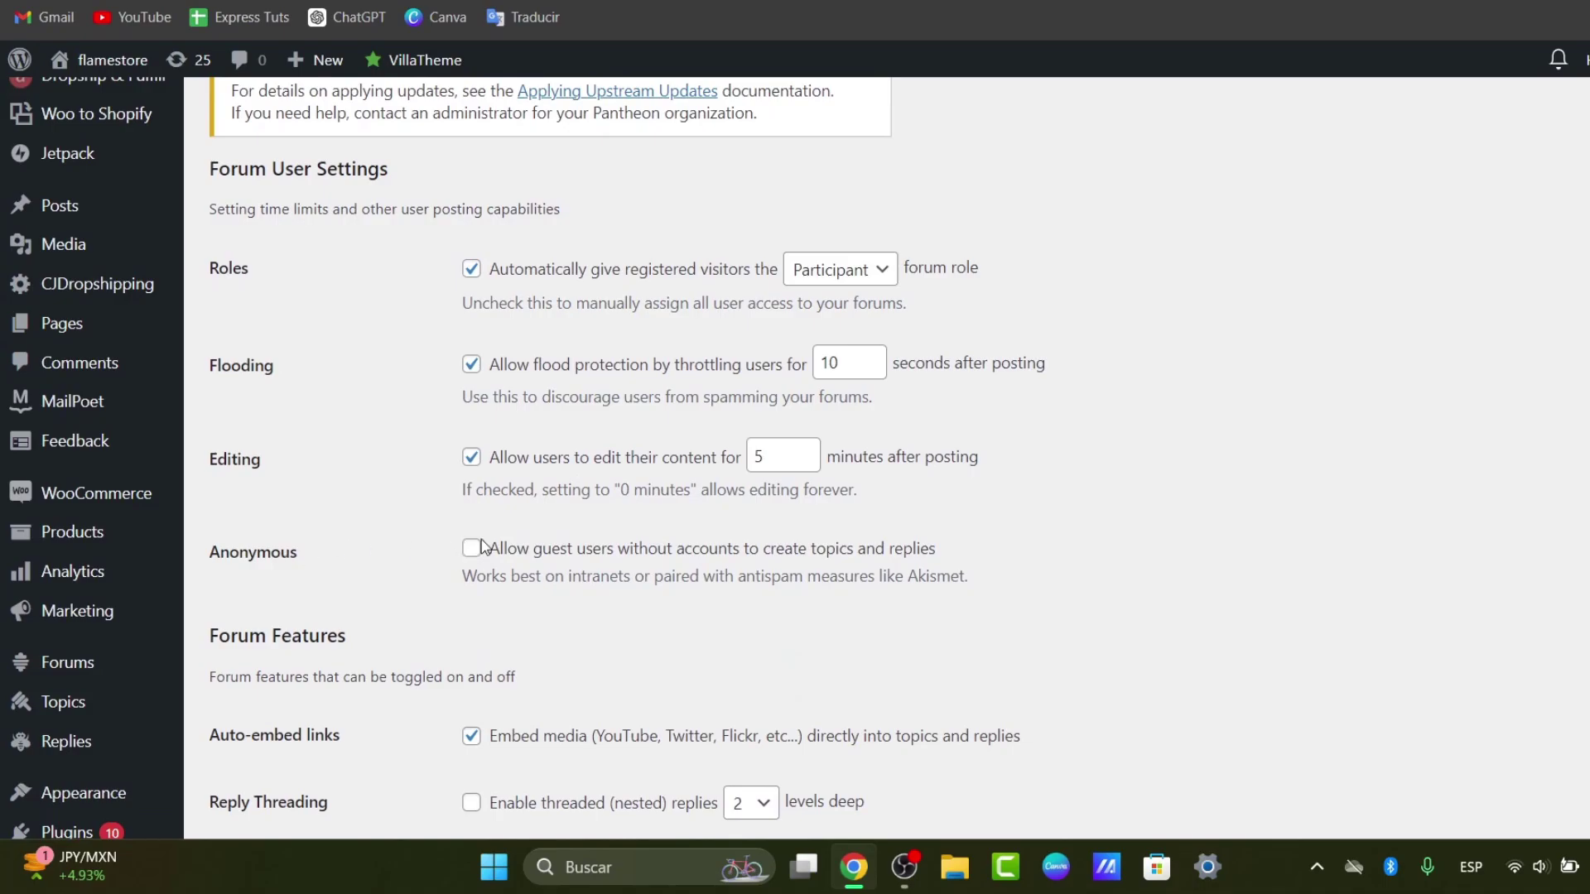
left_click(472, 547)
- Review the remaining user, posting and slug options and save the forum settings
scroll(530, 563, "down", 3)
left_click_drag(364, 414, 215, 389)
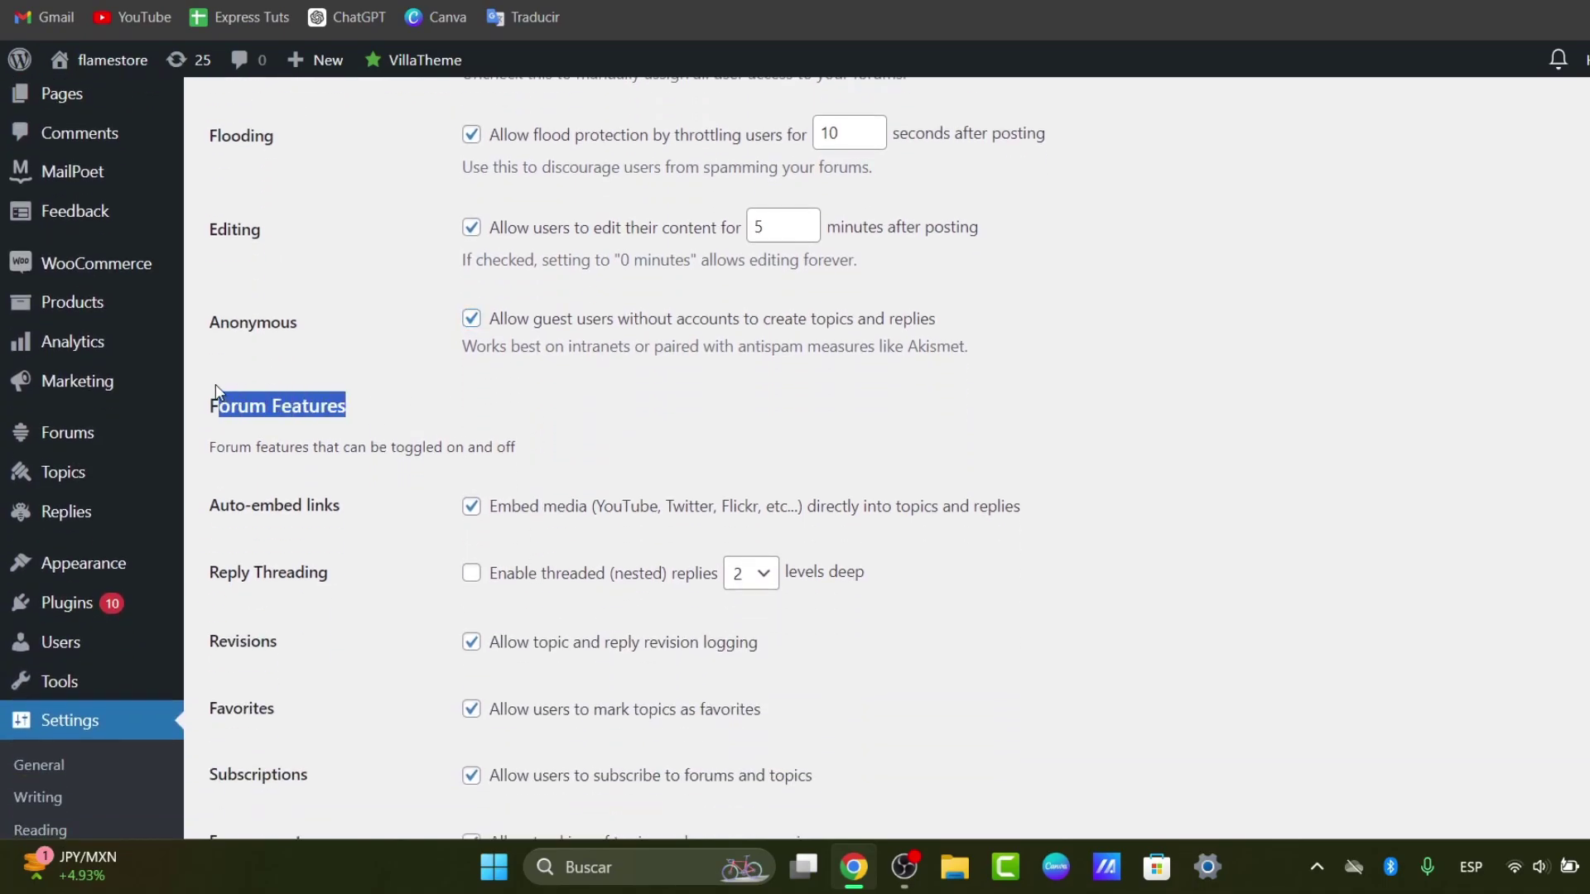
left_click_drag(385, 509, 220, 502)
scroll(431, 539, "down", 3)
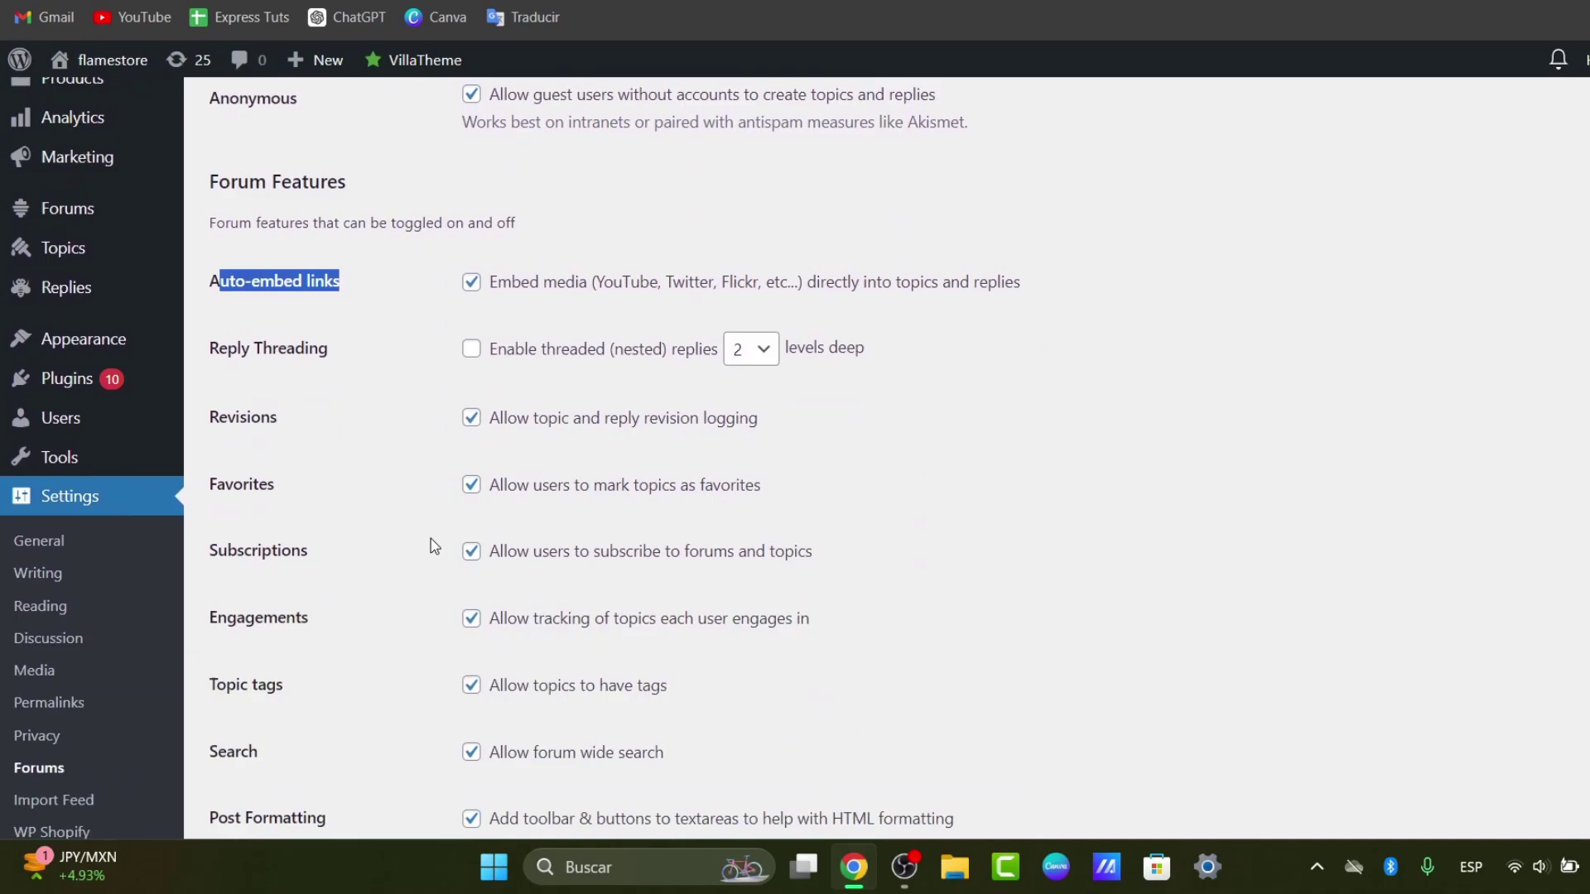
left_click_drag(369, 440, 236, 418)
left_click_drag(313, 493, 248, 83)
scroll(430, 547, "down", 7)
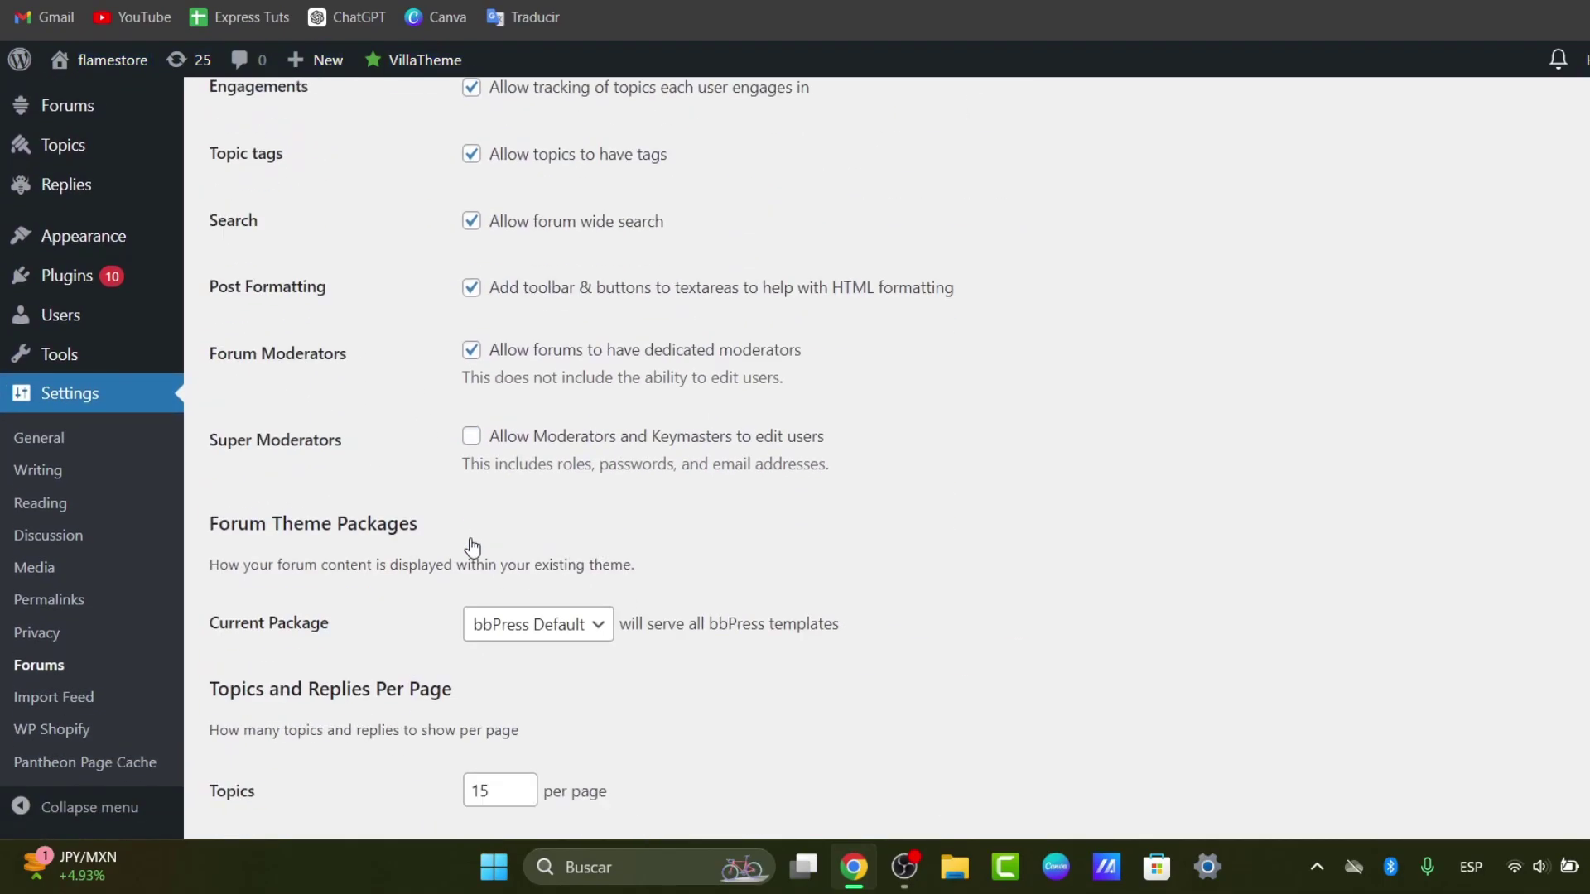
scroll(472, 545, "down", 14)
scroll(468, 544, "up", 2)
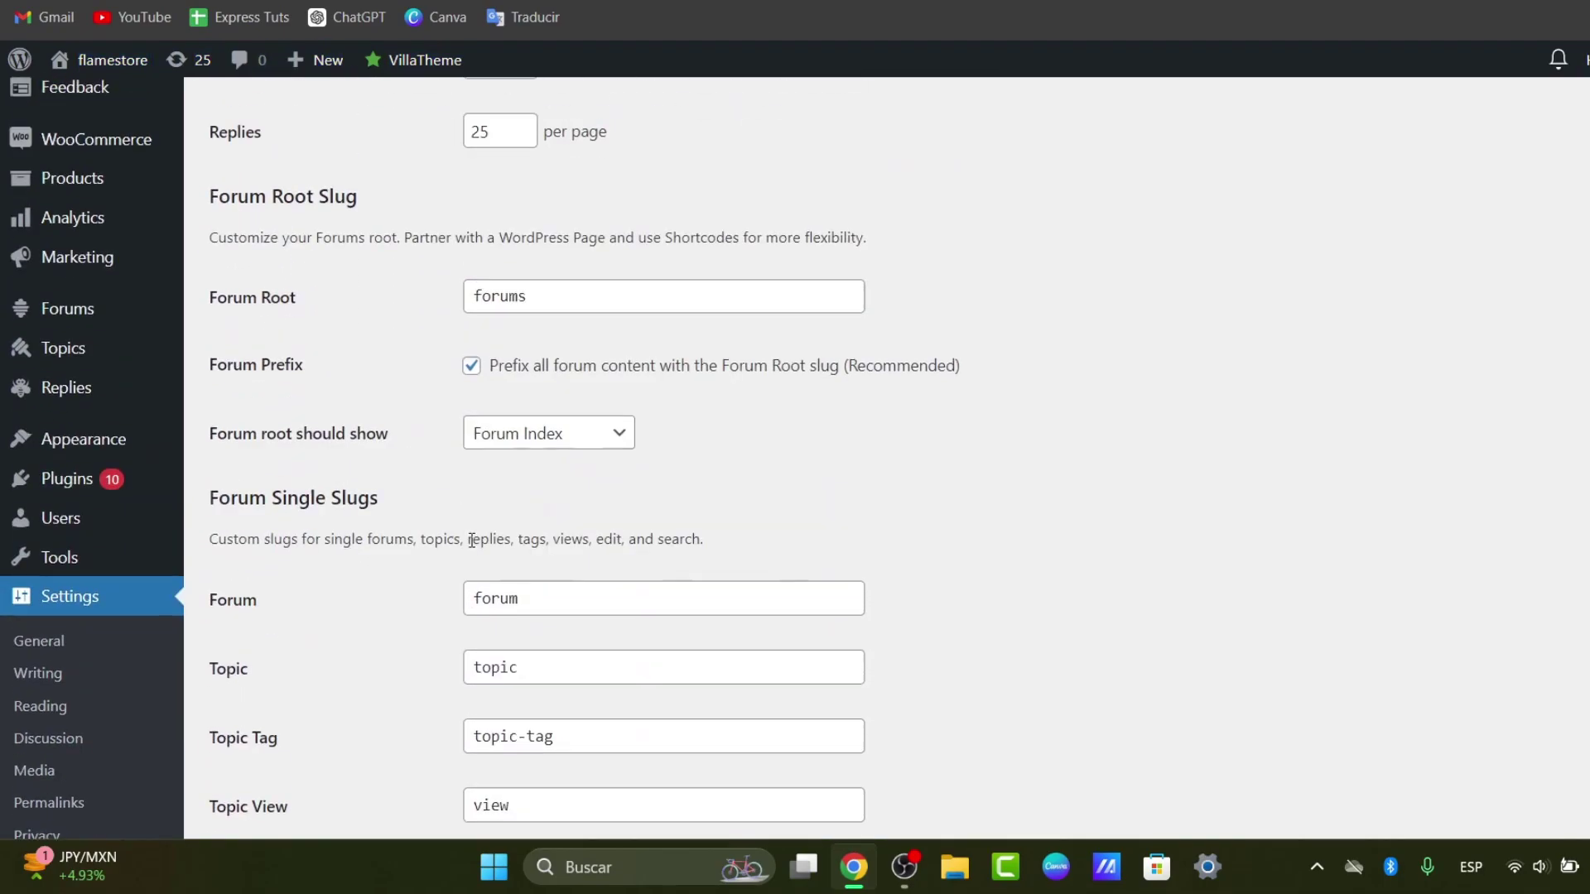
scroll(470, 542, "up", 3)
scroll(469, 548, "down", 15)
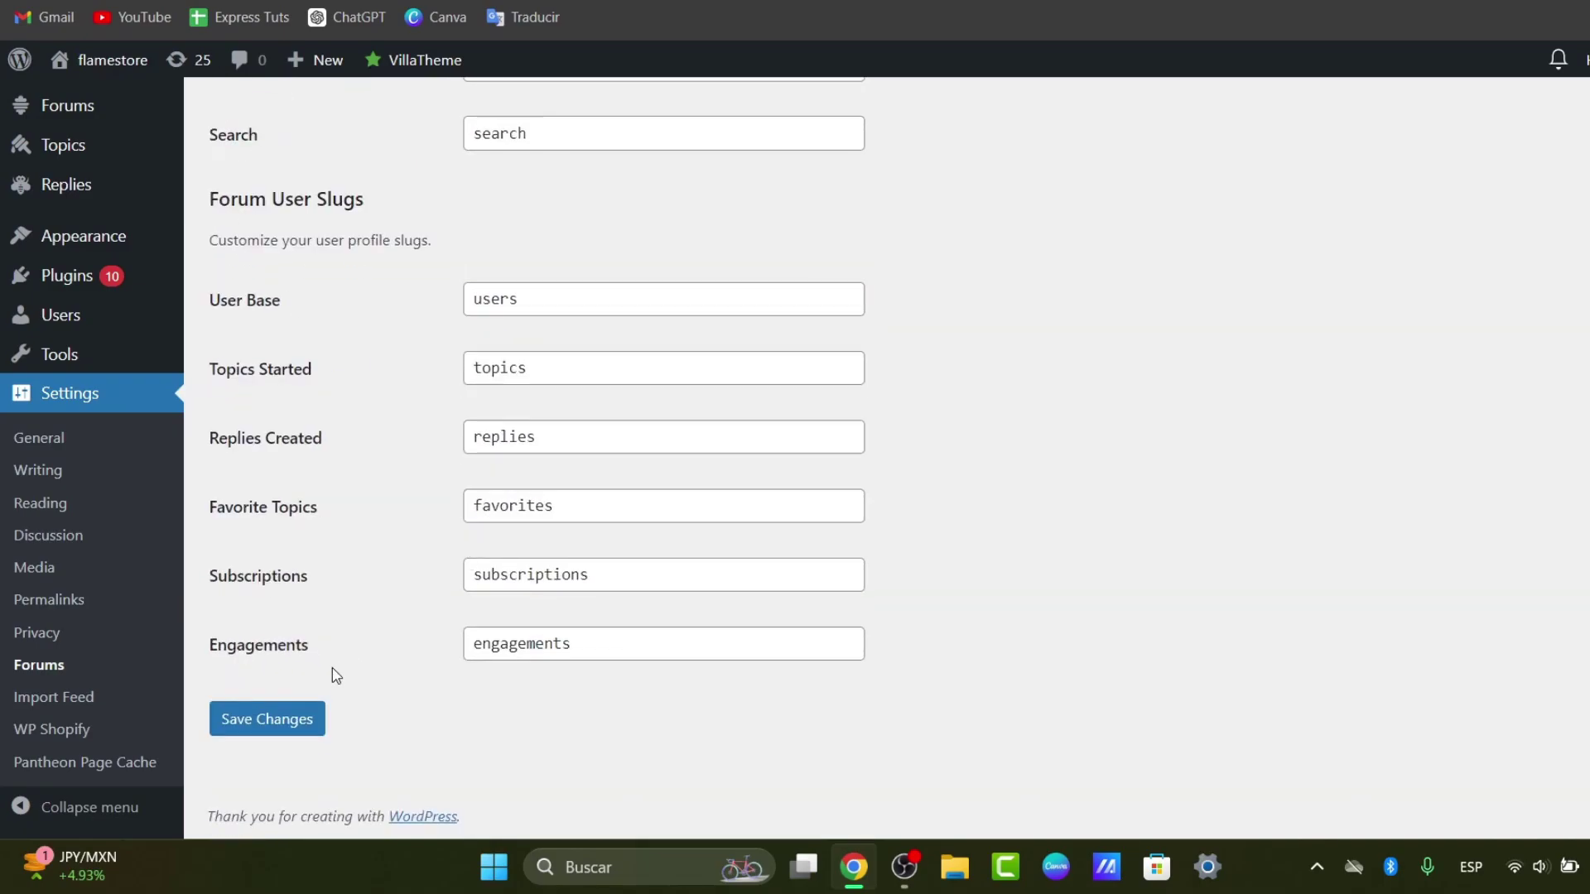
left_click(283, 719)
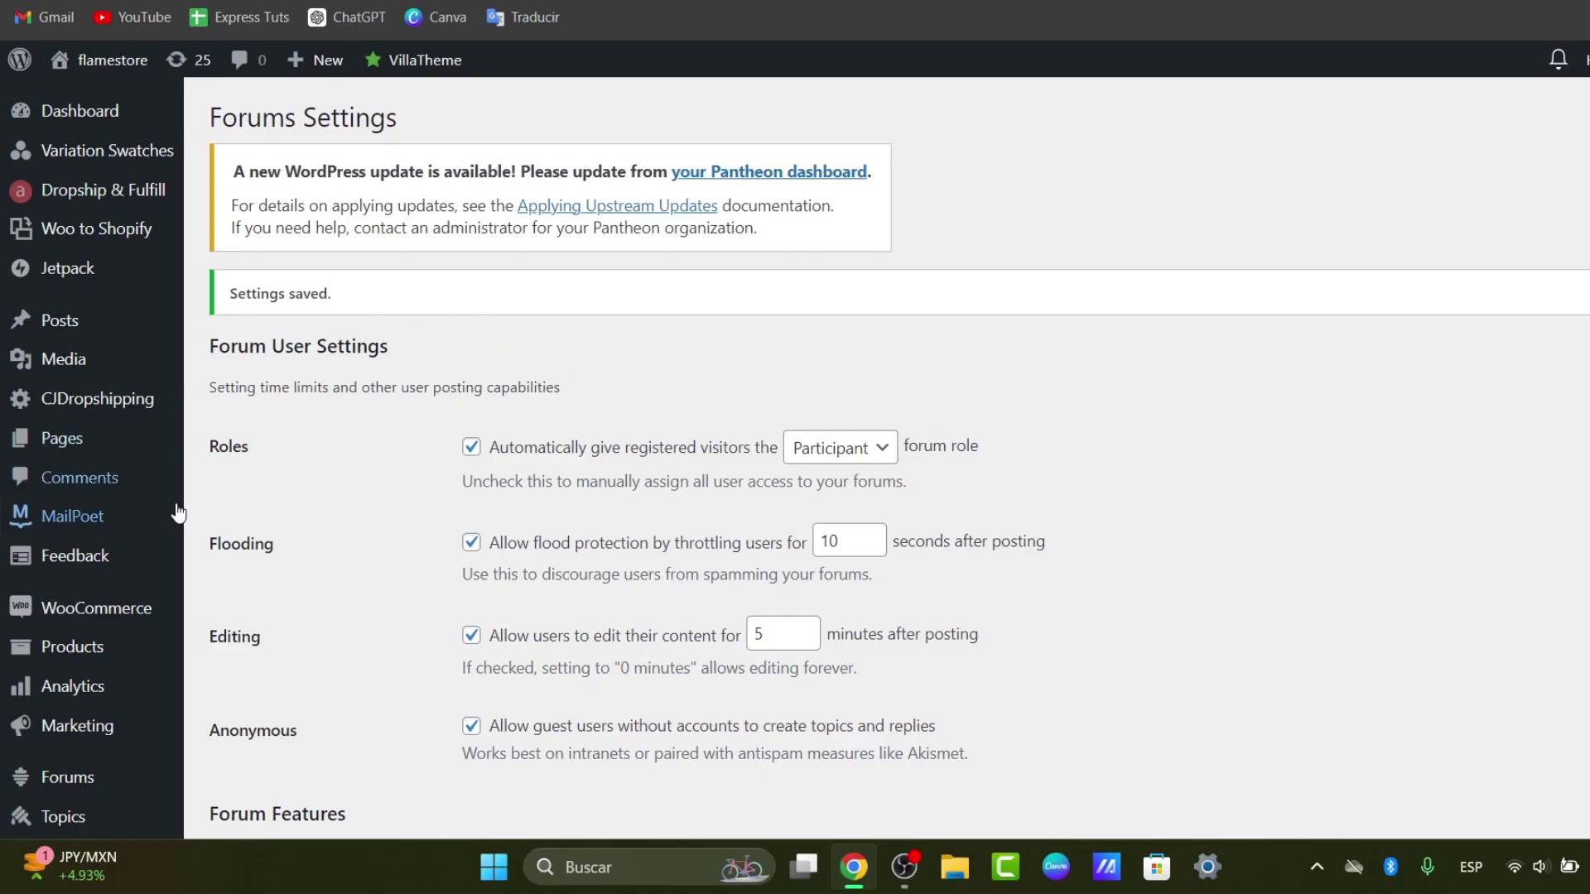
scroll(52, 530, "down", 4)
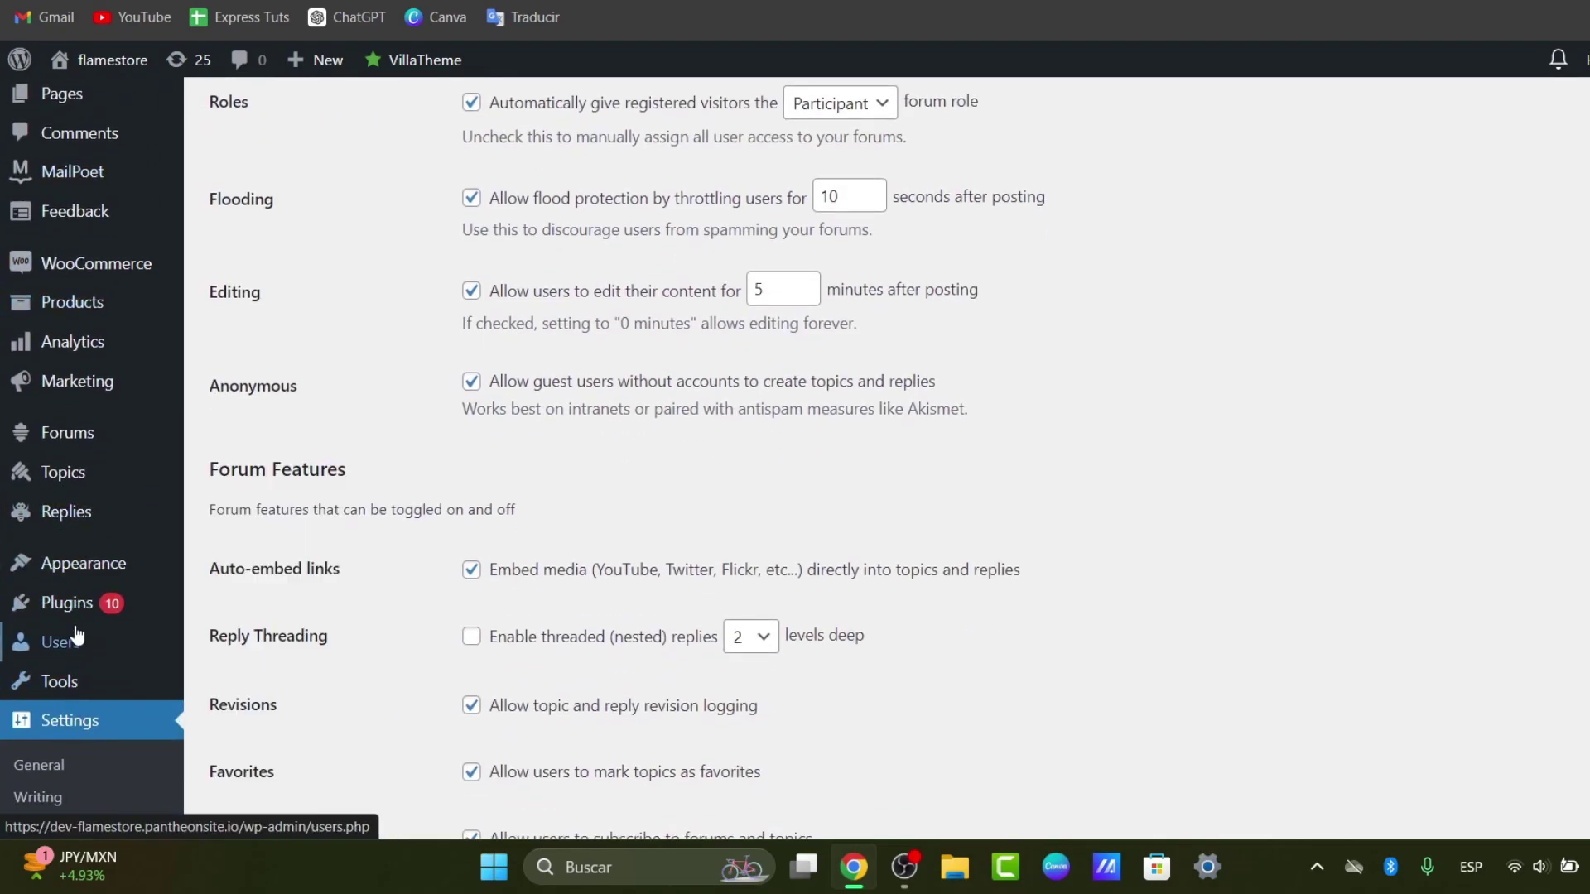
- Add a new forum from Forums > All Forums titled 'General Discussions'
mouse_move(77, 444)
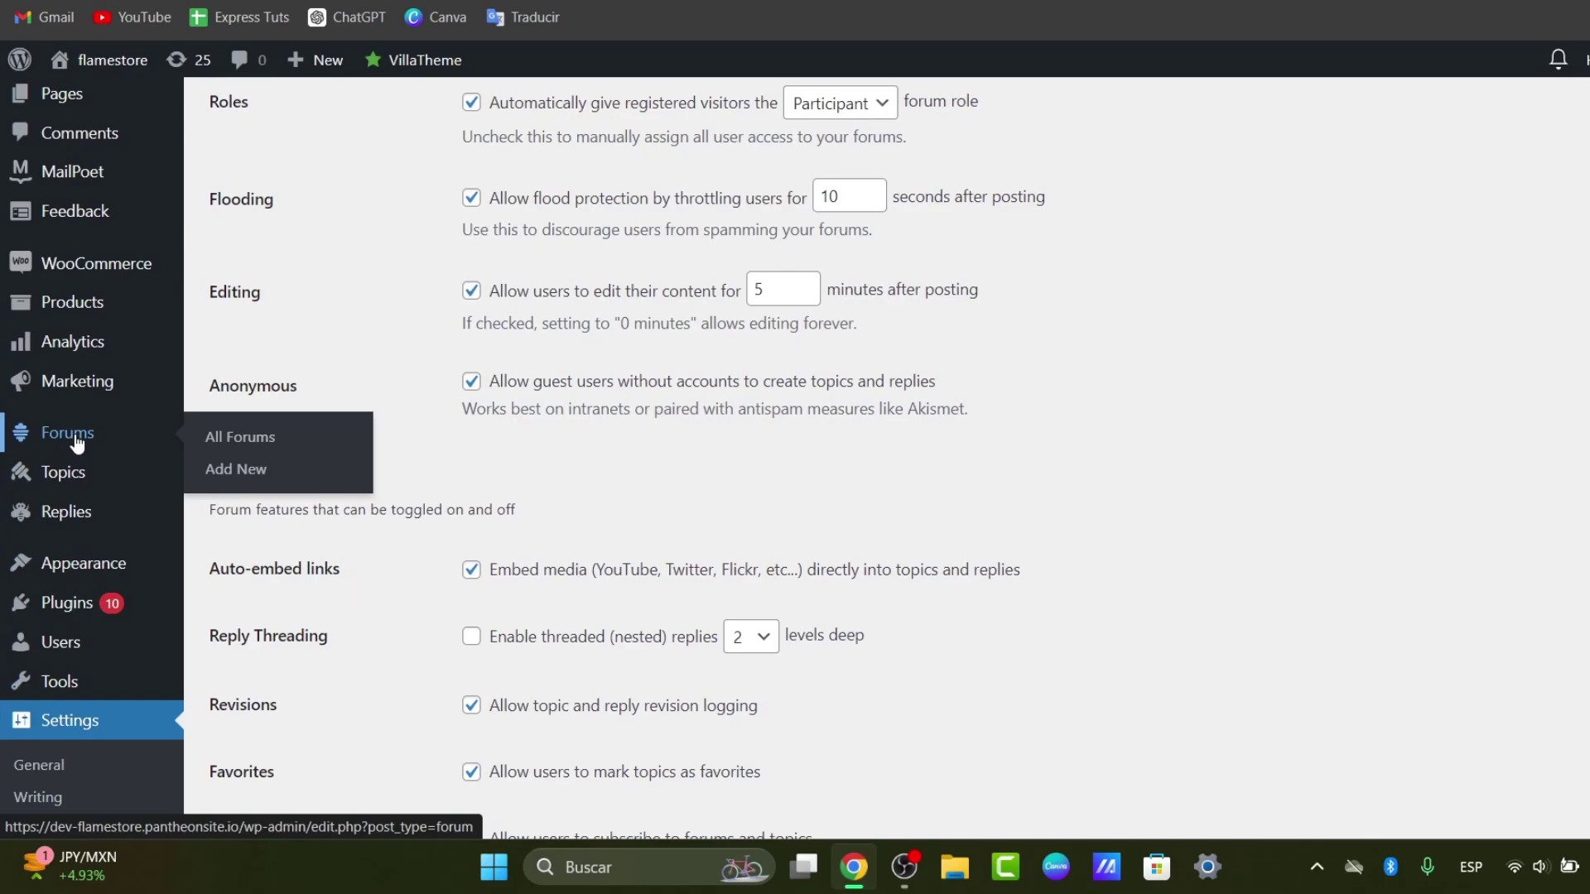
left_click(138, 441)
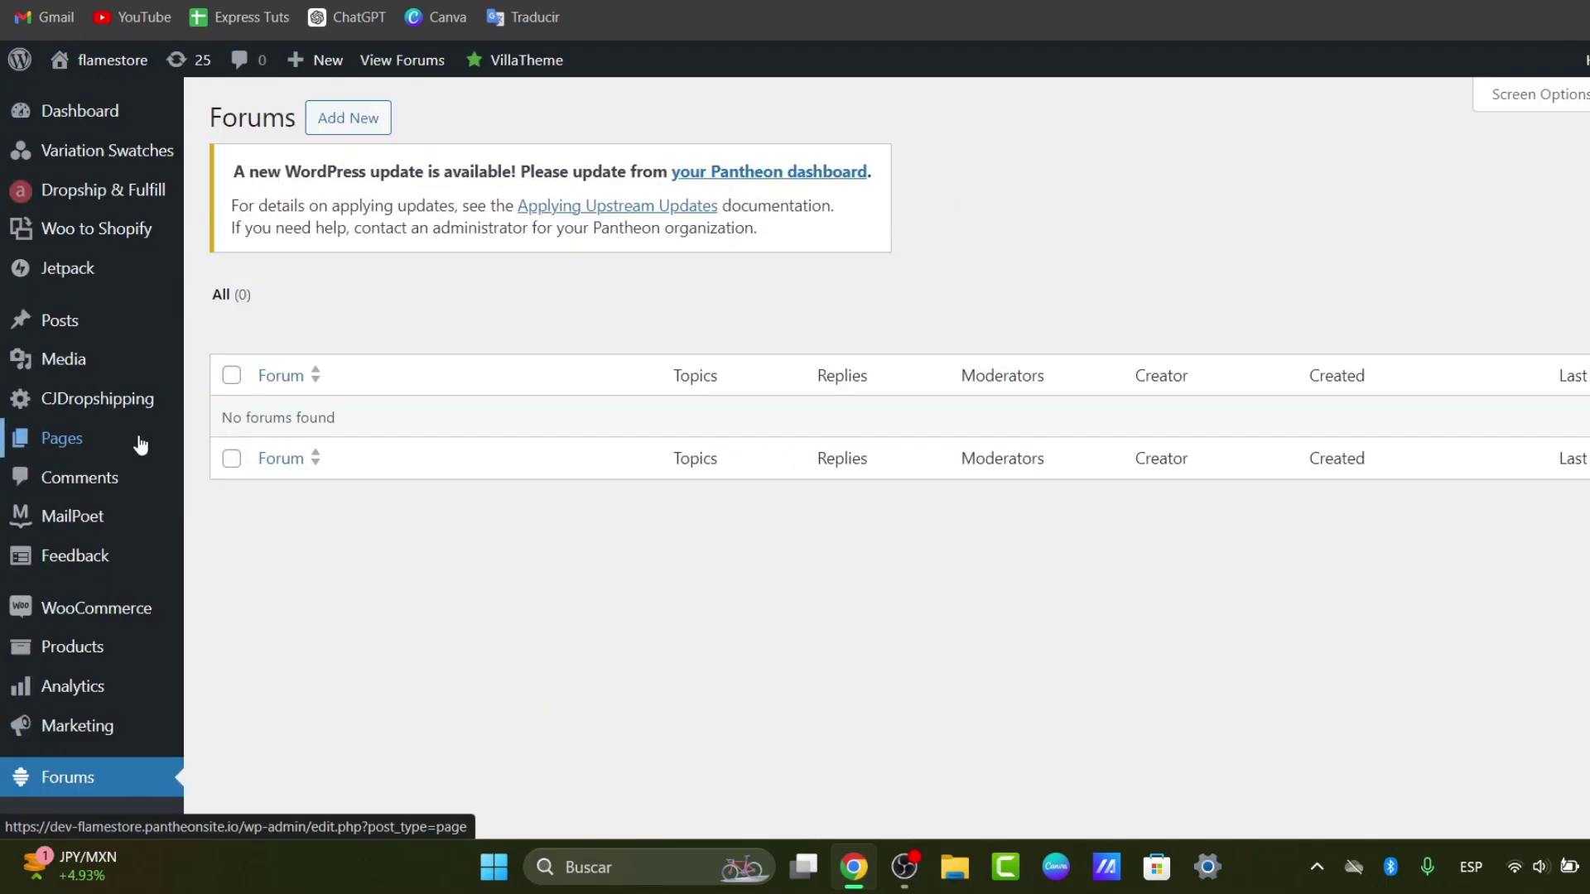
left_click(341, 121)
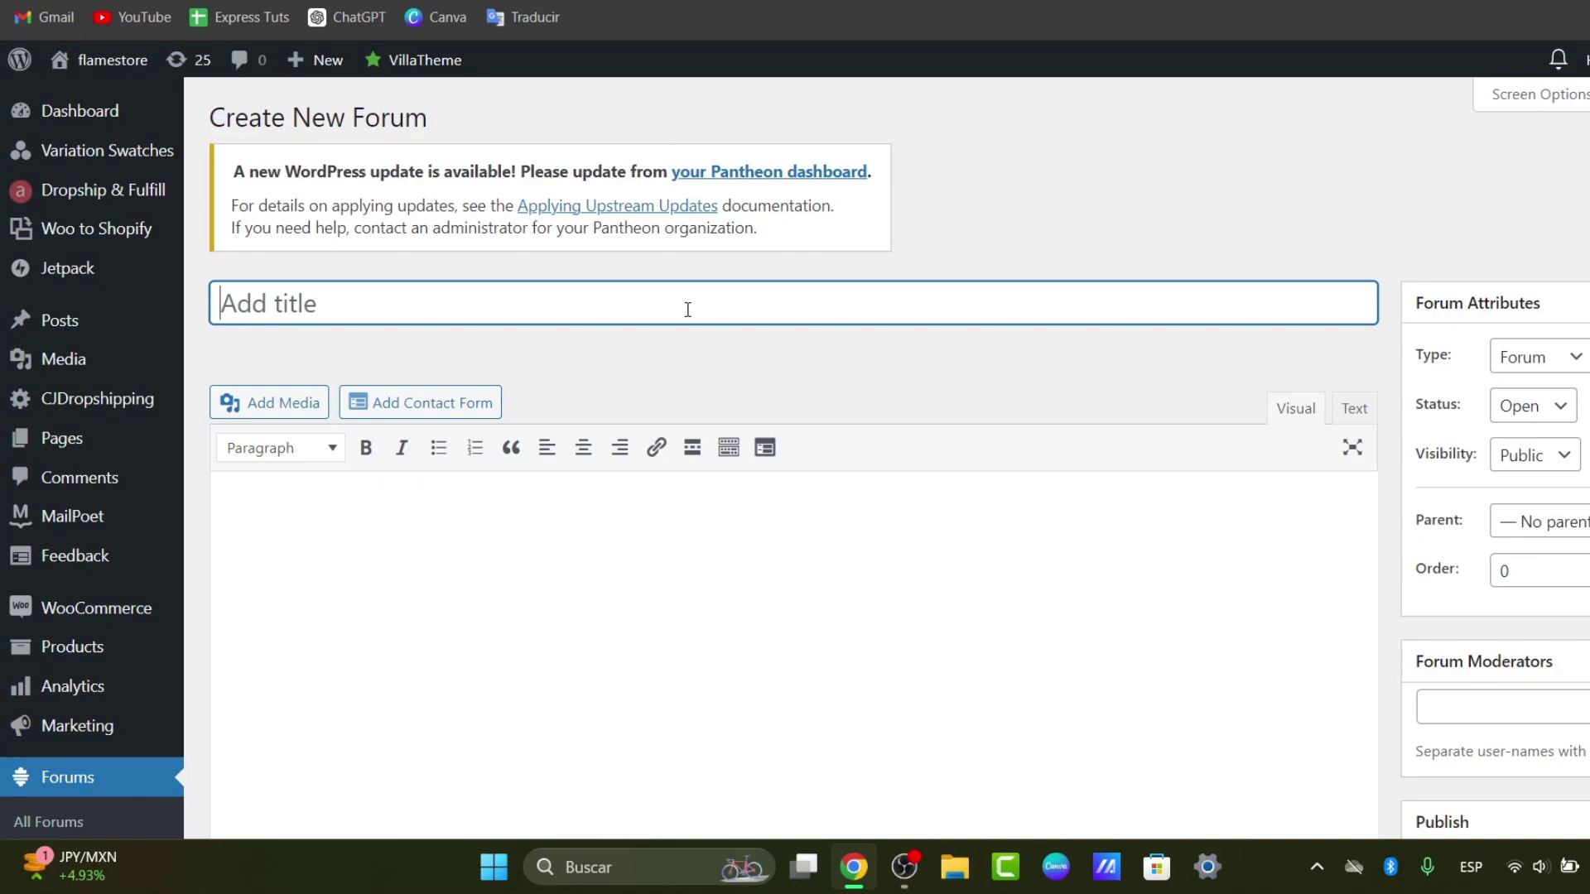
type("Genr")
key("BackSpace")
type("r")
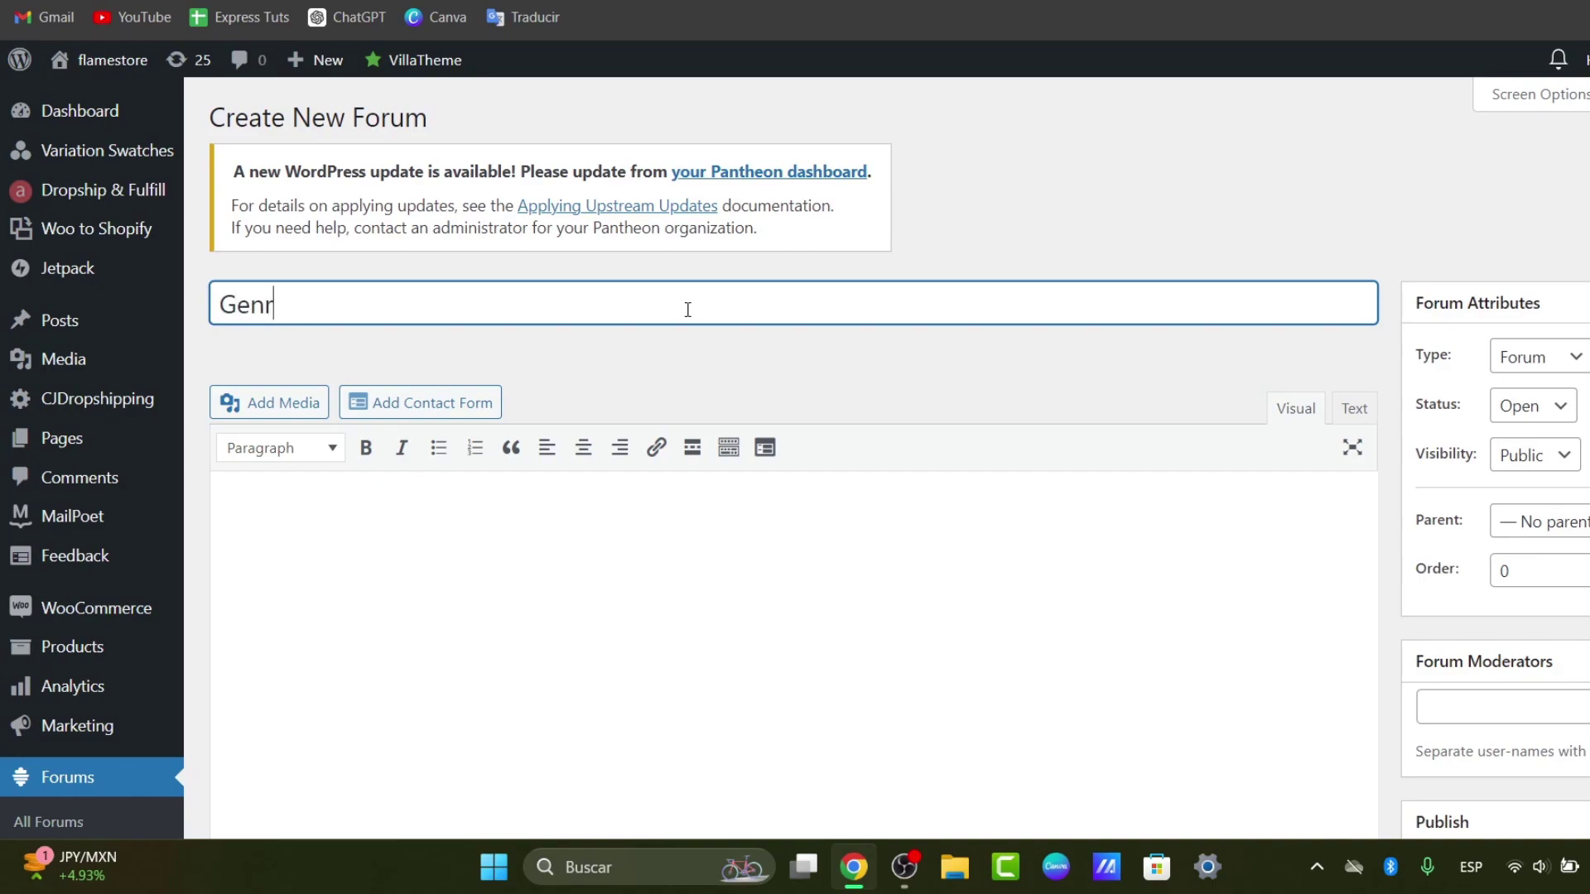
key("BackSpace")
type("eral Discc")
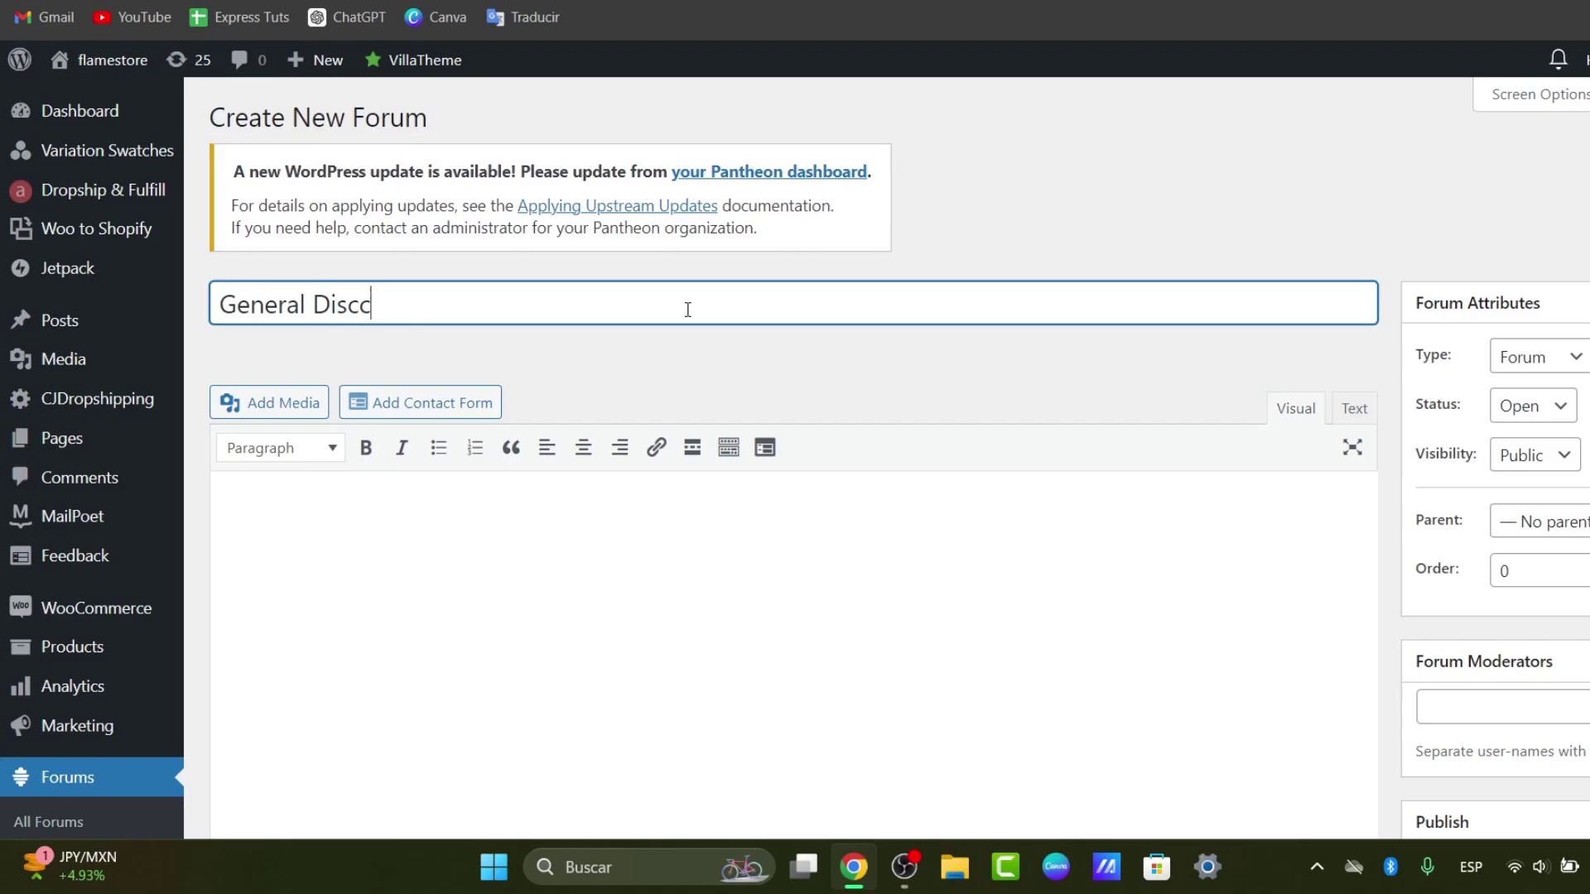
type("u")
key("BackSpace")
key("BackSpace")
type("ussions")
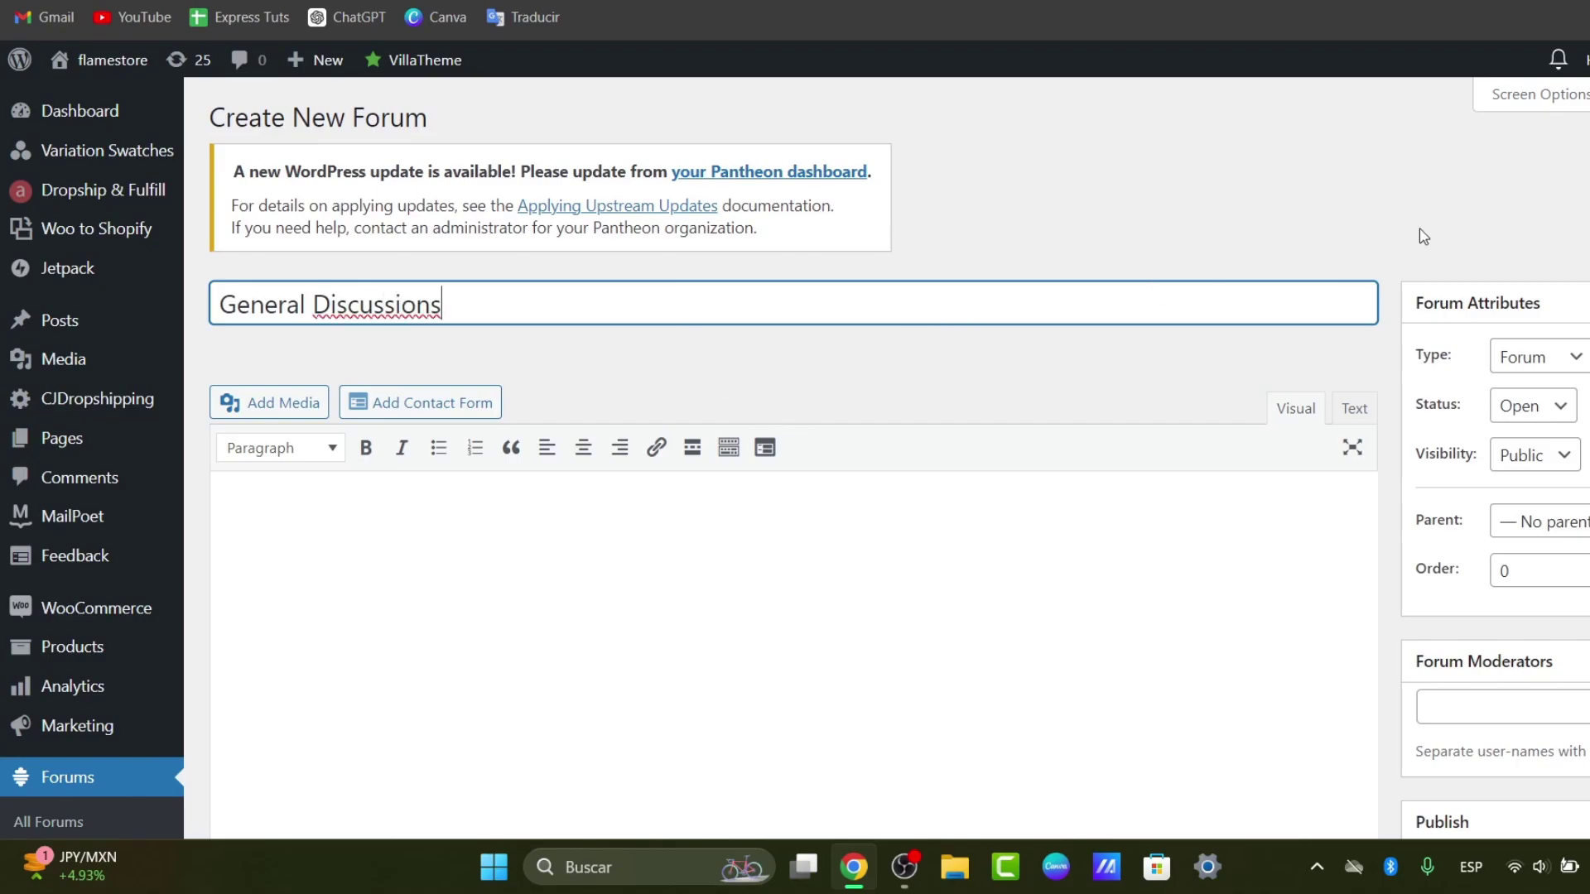
scroll(1522, 202, "down", 5)
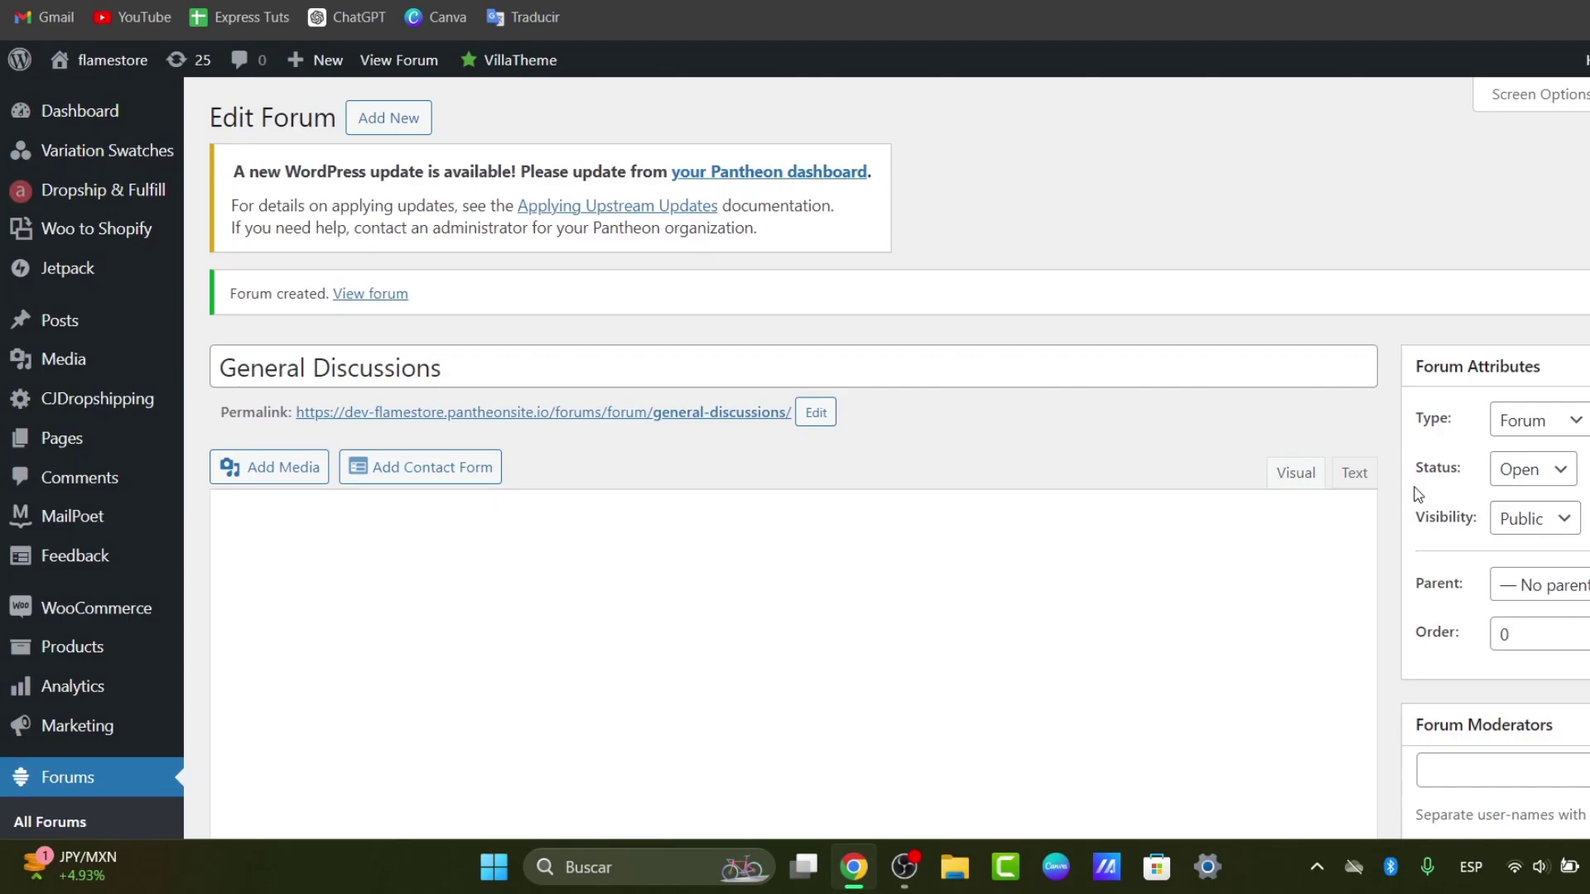
- Create a second forum titled 'Featured Requests' and return to the All Forums list
left_click(389, 125)
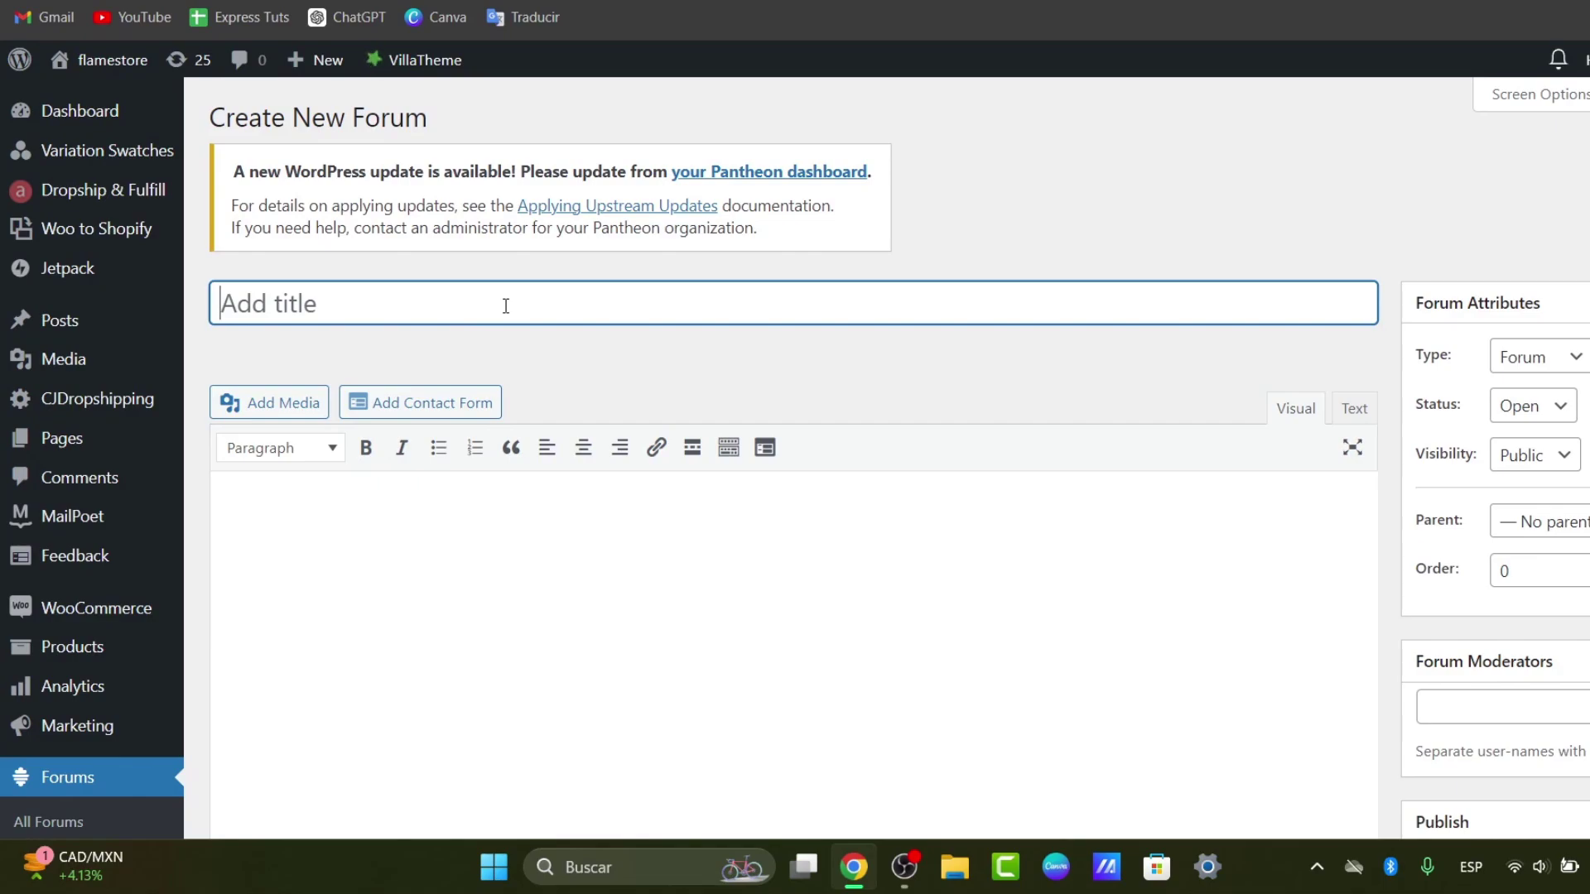
type("Featured")
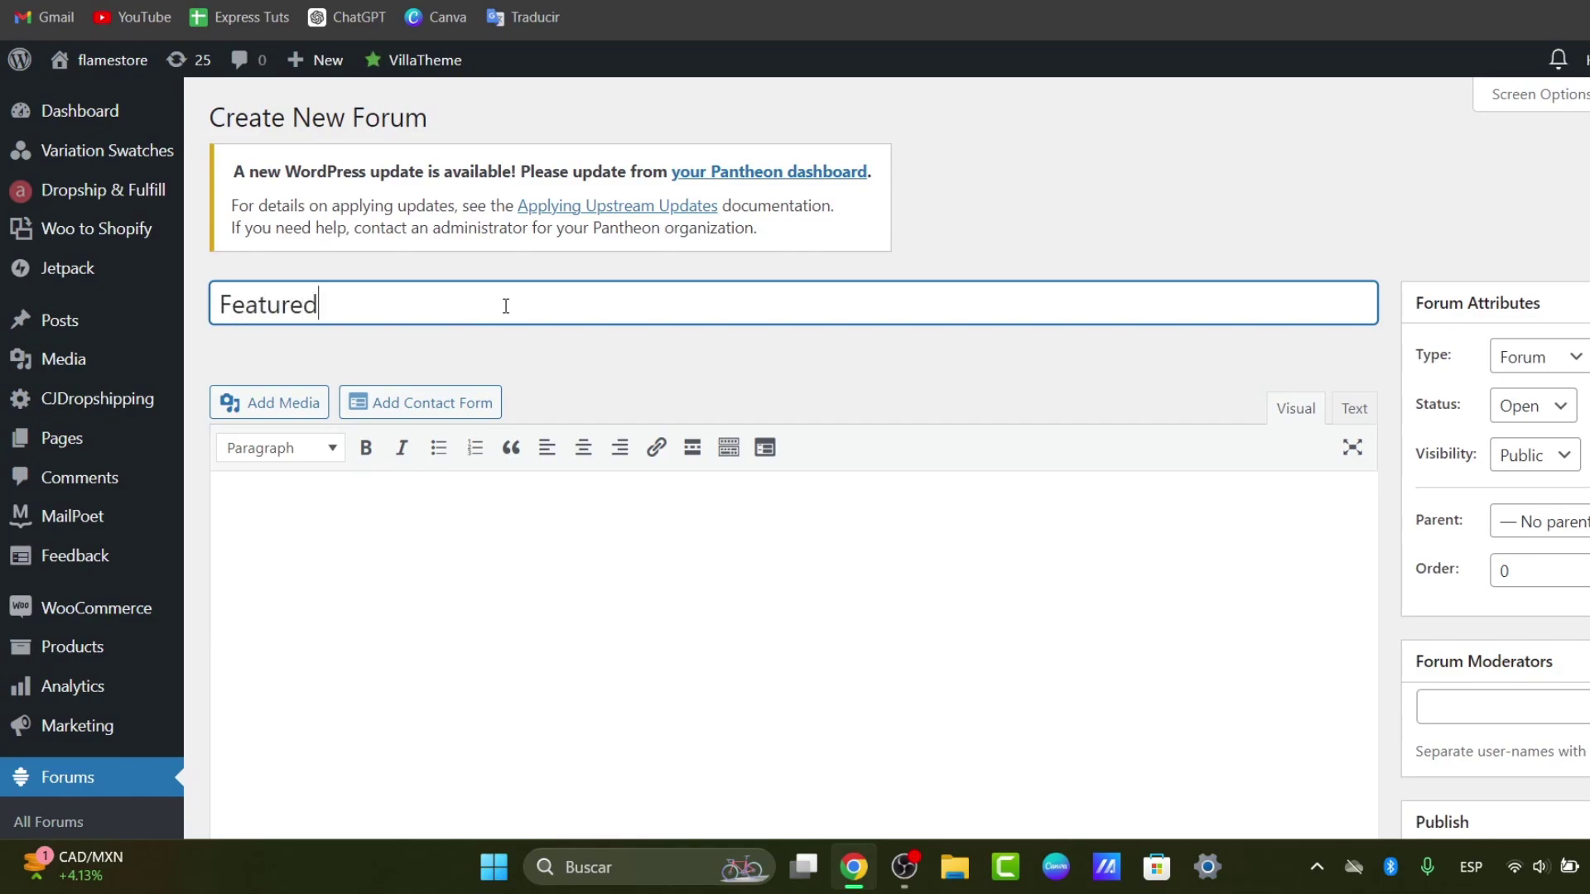
type(" Requests")
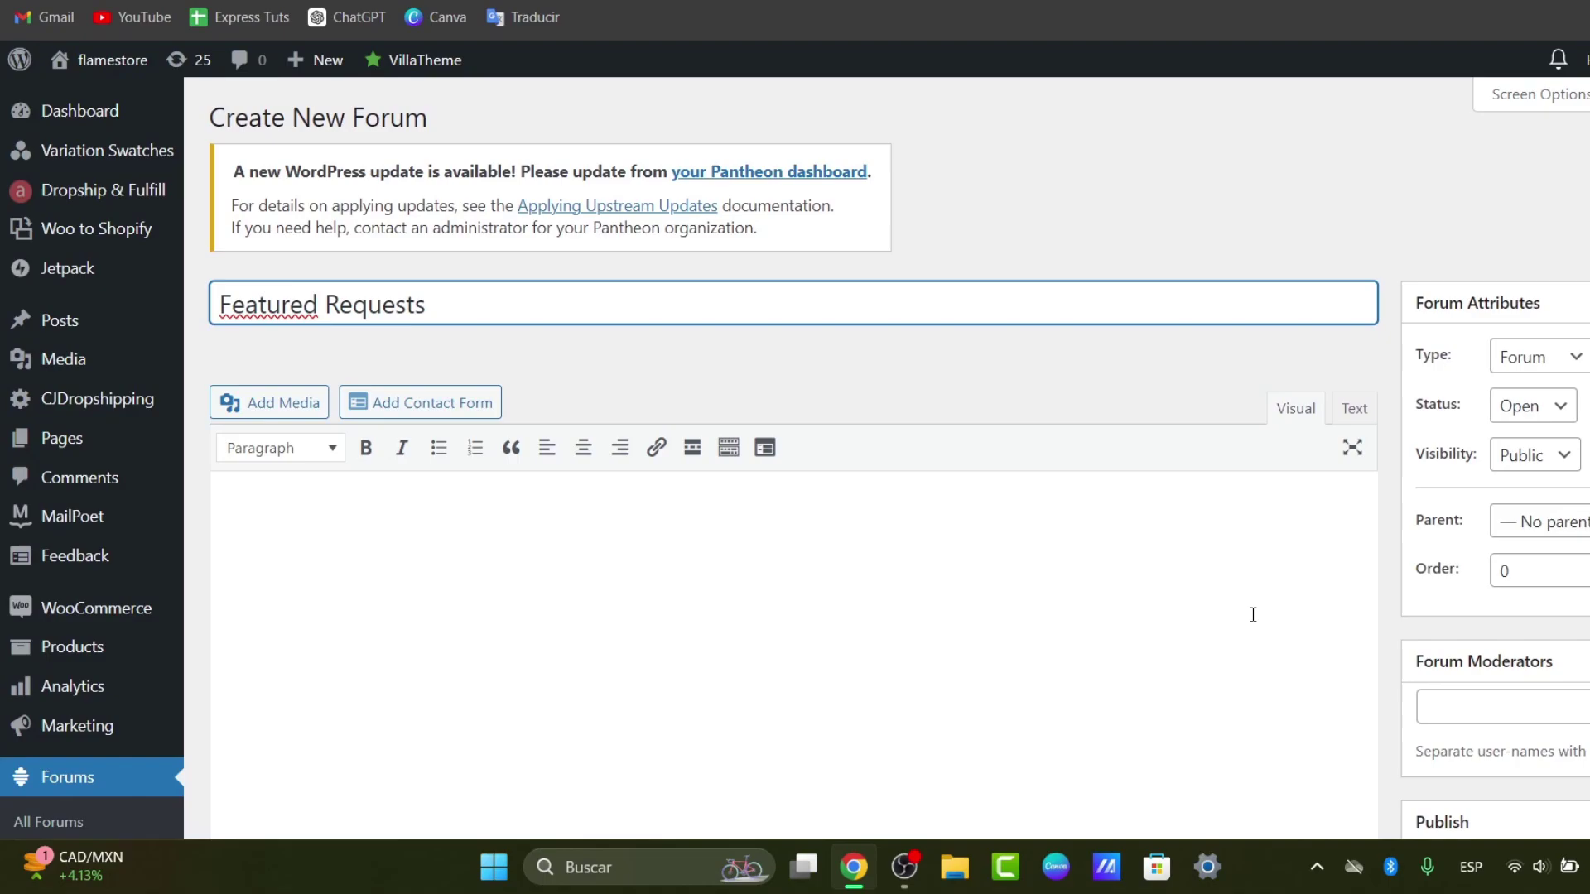
scroll(1253, 615, "down", 3)
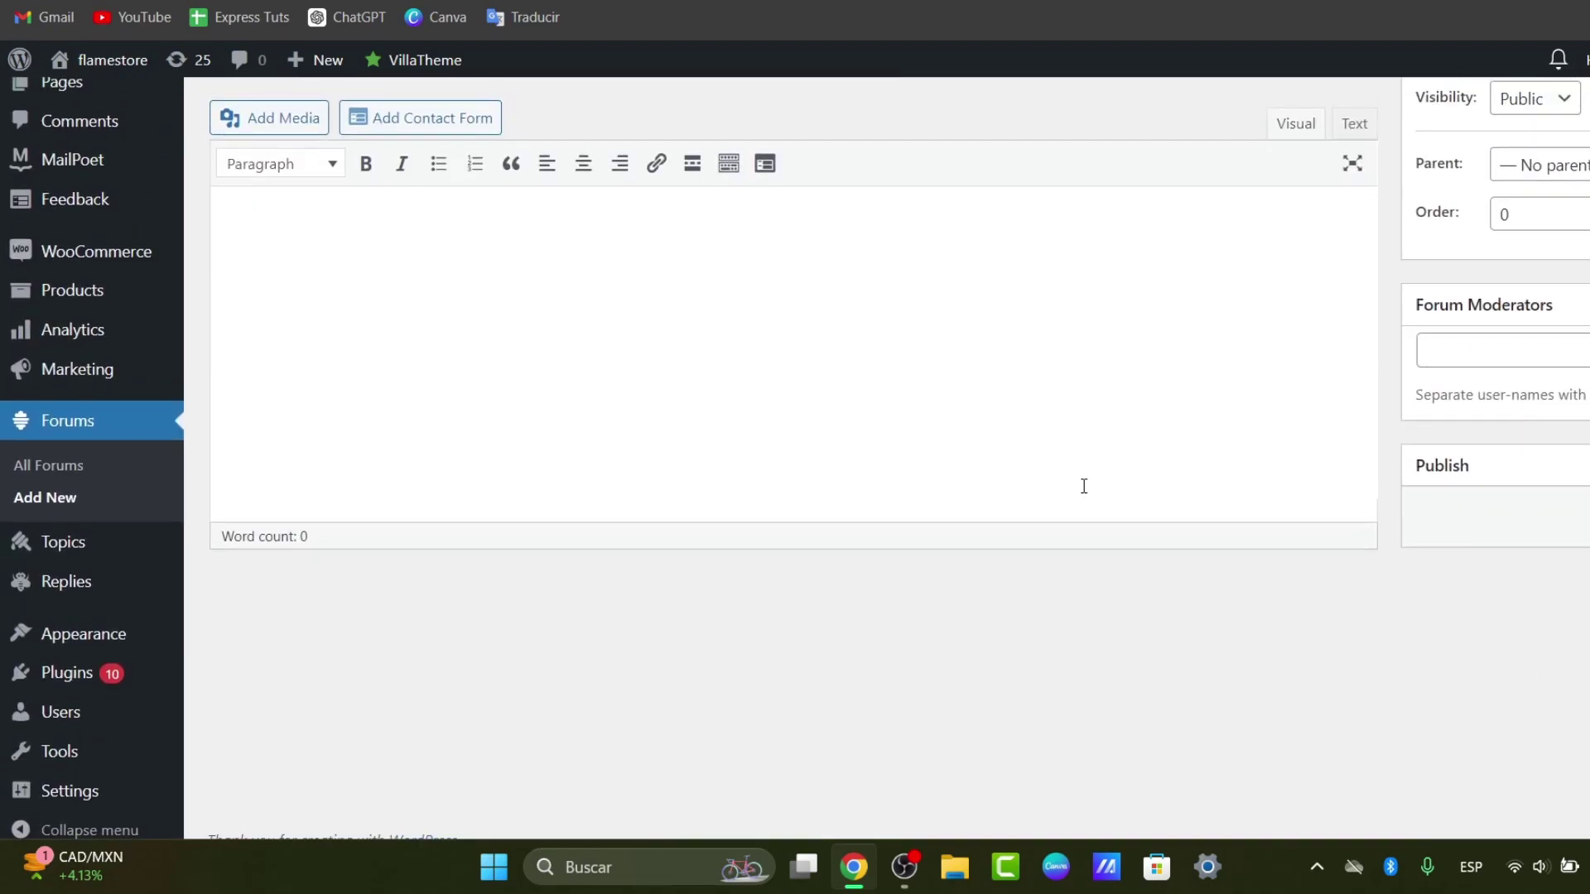
scroll(1081, 485, "up", 5)
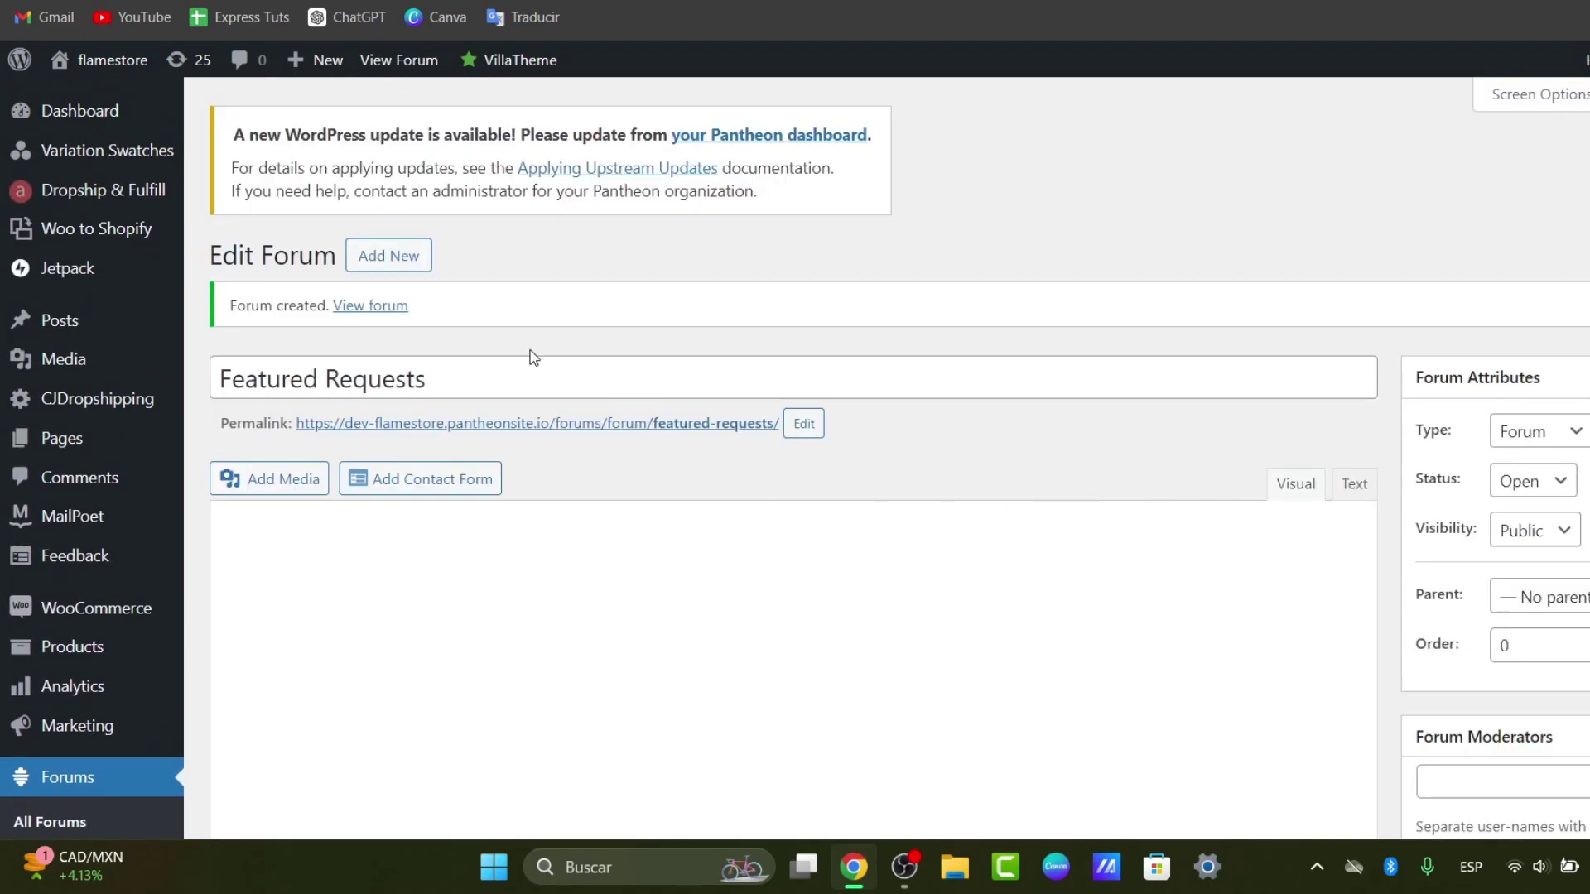
left_click(464, 365)
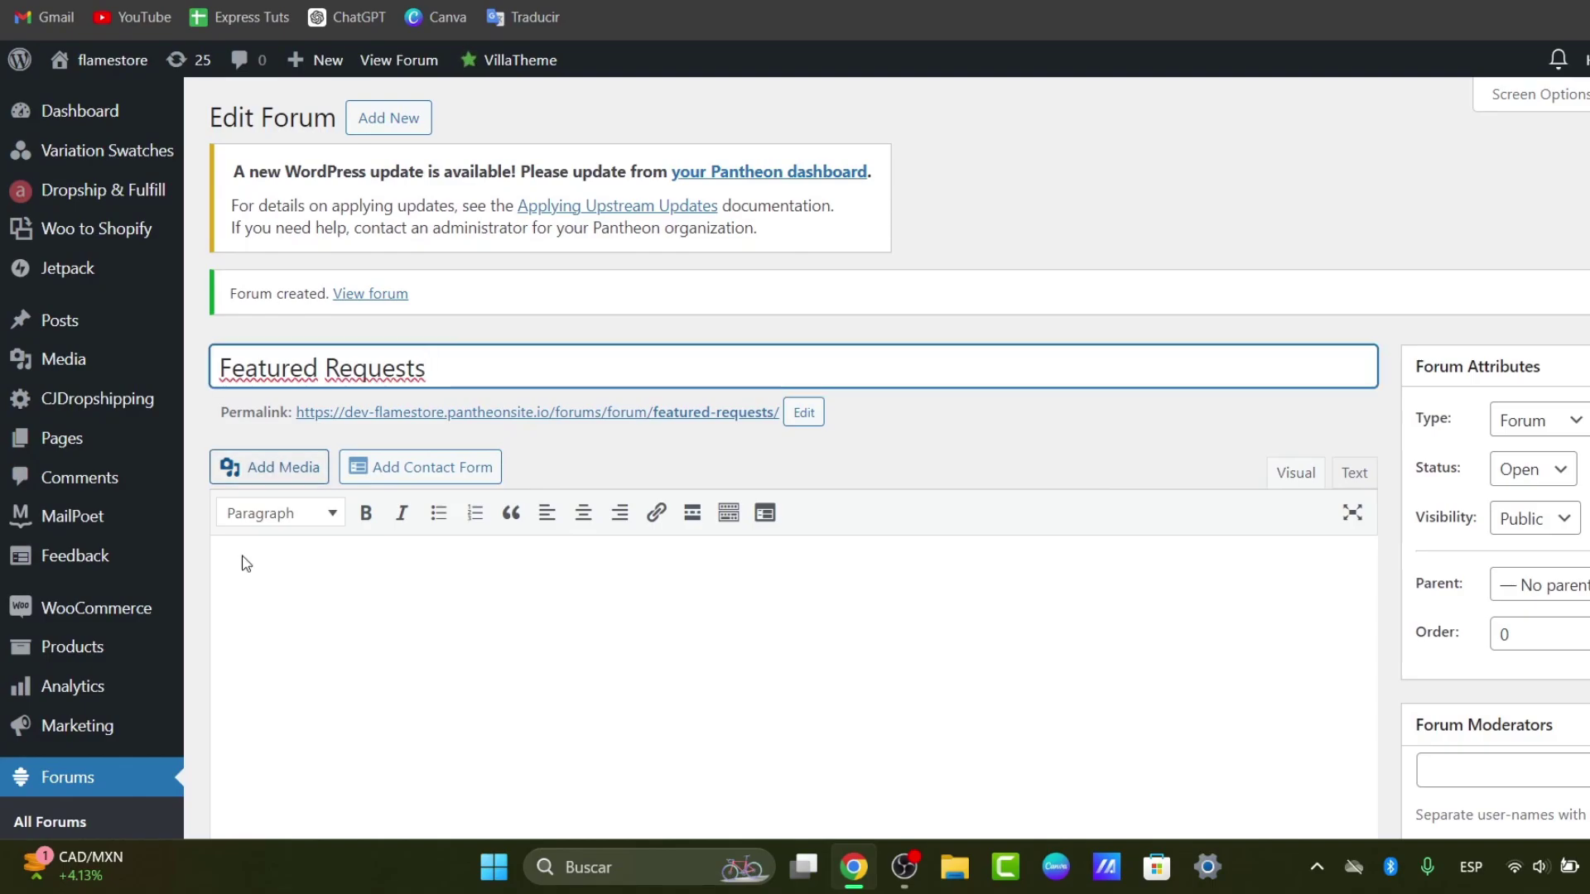
scroll(107, 795, "down", 2)
left_click(97, 726)
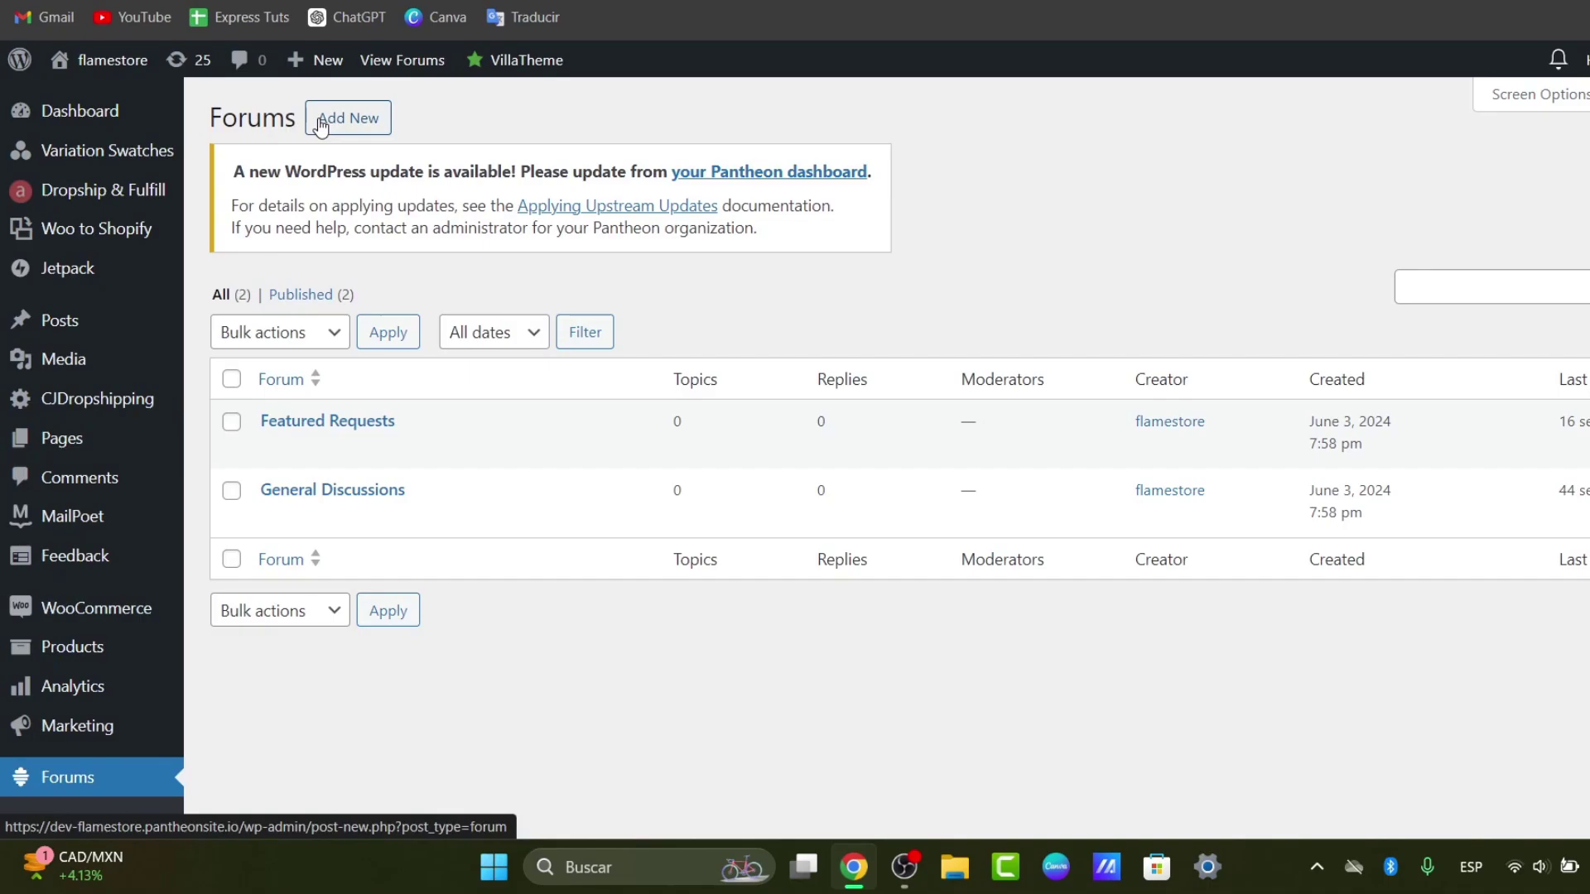
- Open General Discussions and keep its parent as no parent and its type as Forum
left_click(402, 492)
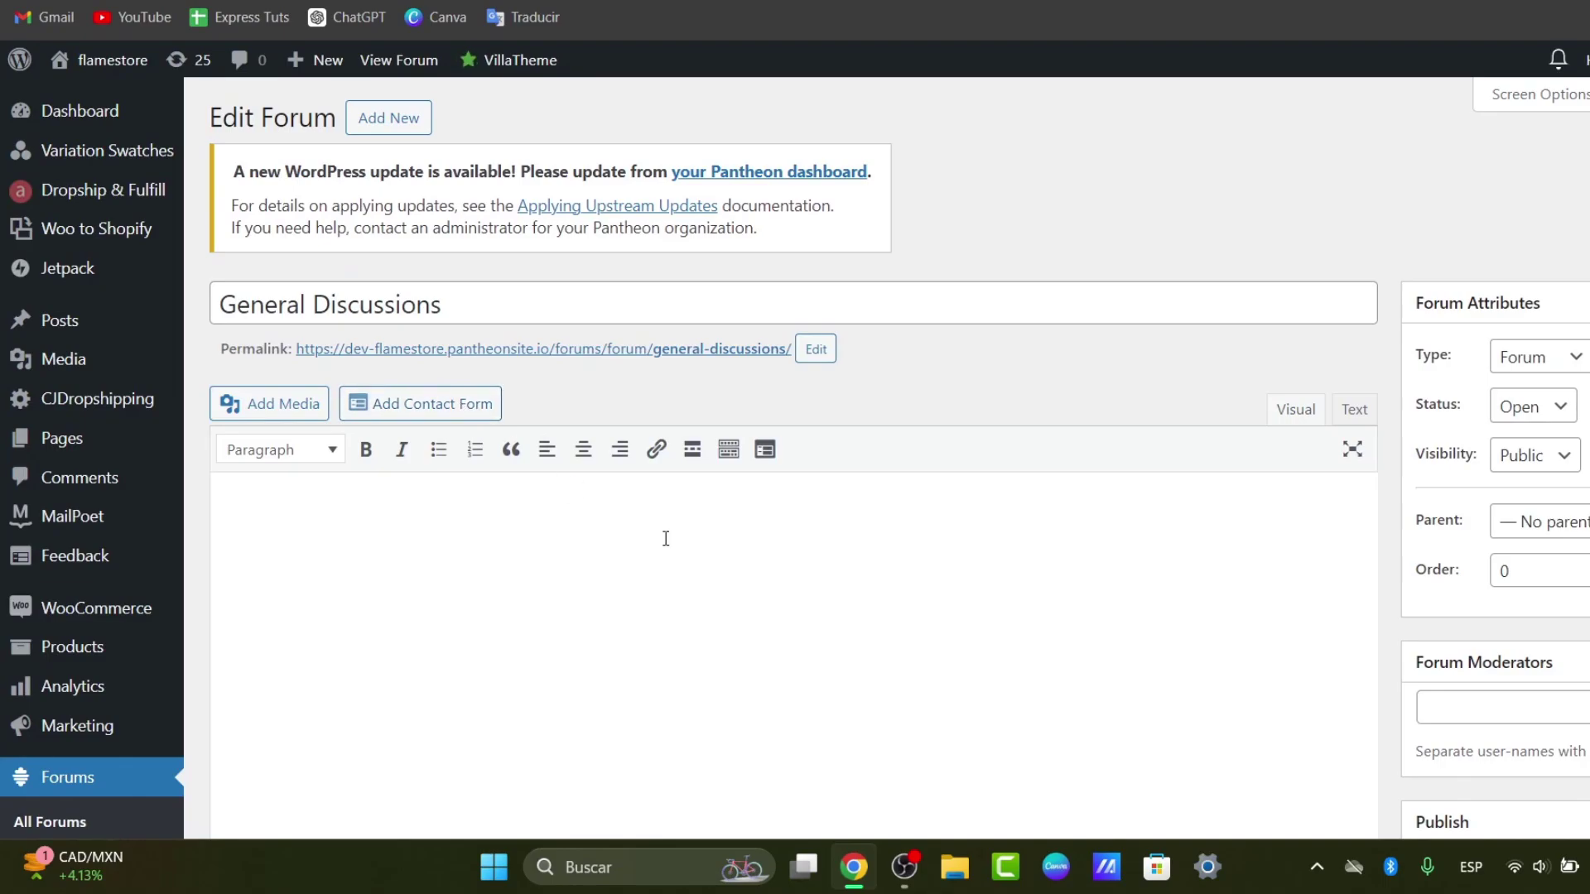
scroll(666, 538, "down", 3)
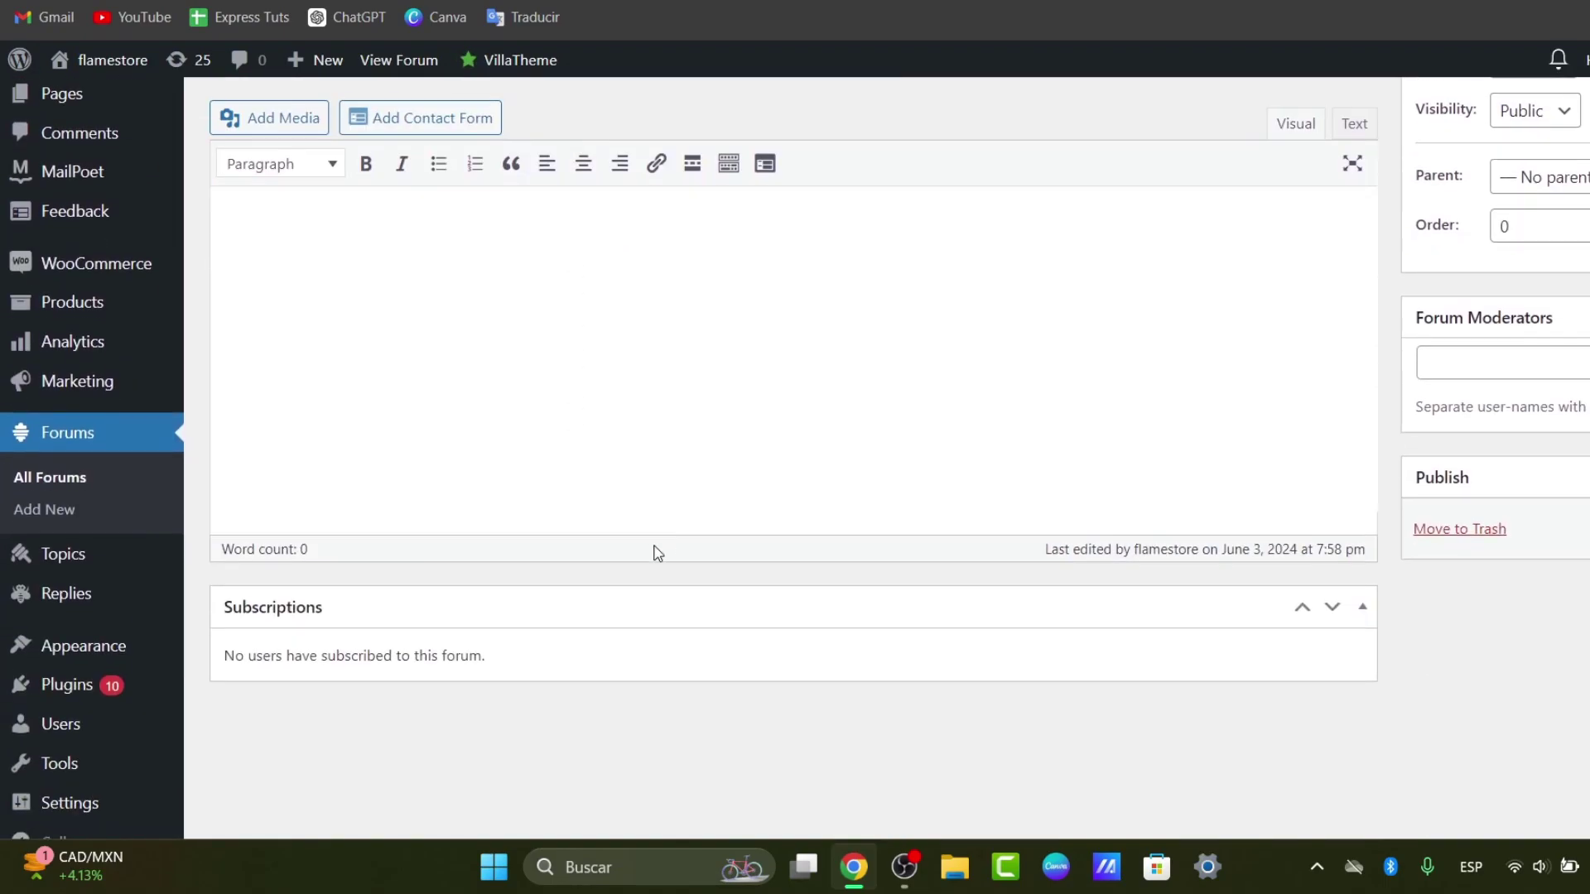
left_click_drag(303, 655, 668, 678)
scroll(668, 684, "up", 2)
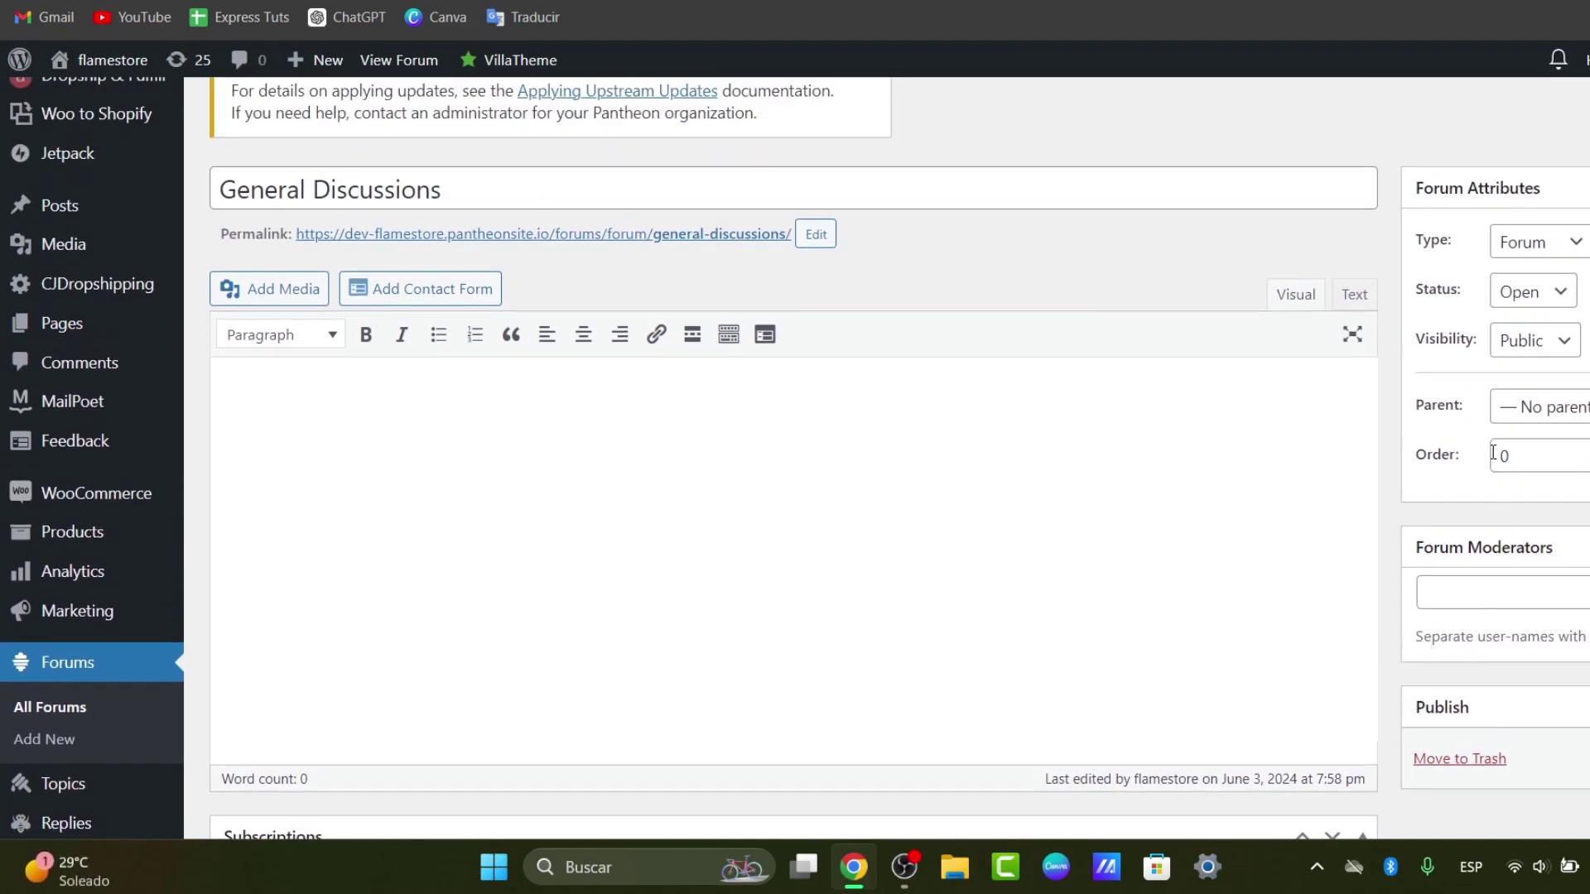
left_click(1557, 406)
left_click(1575, 366)
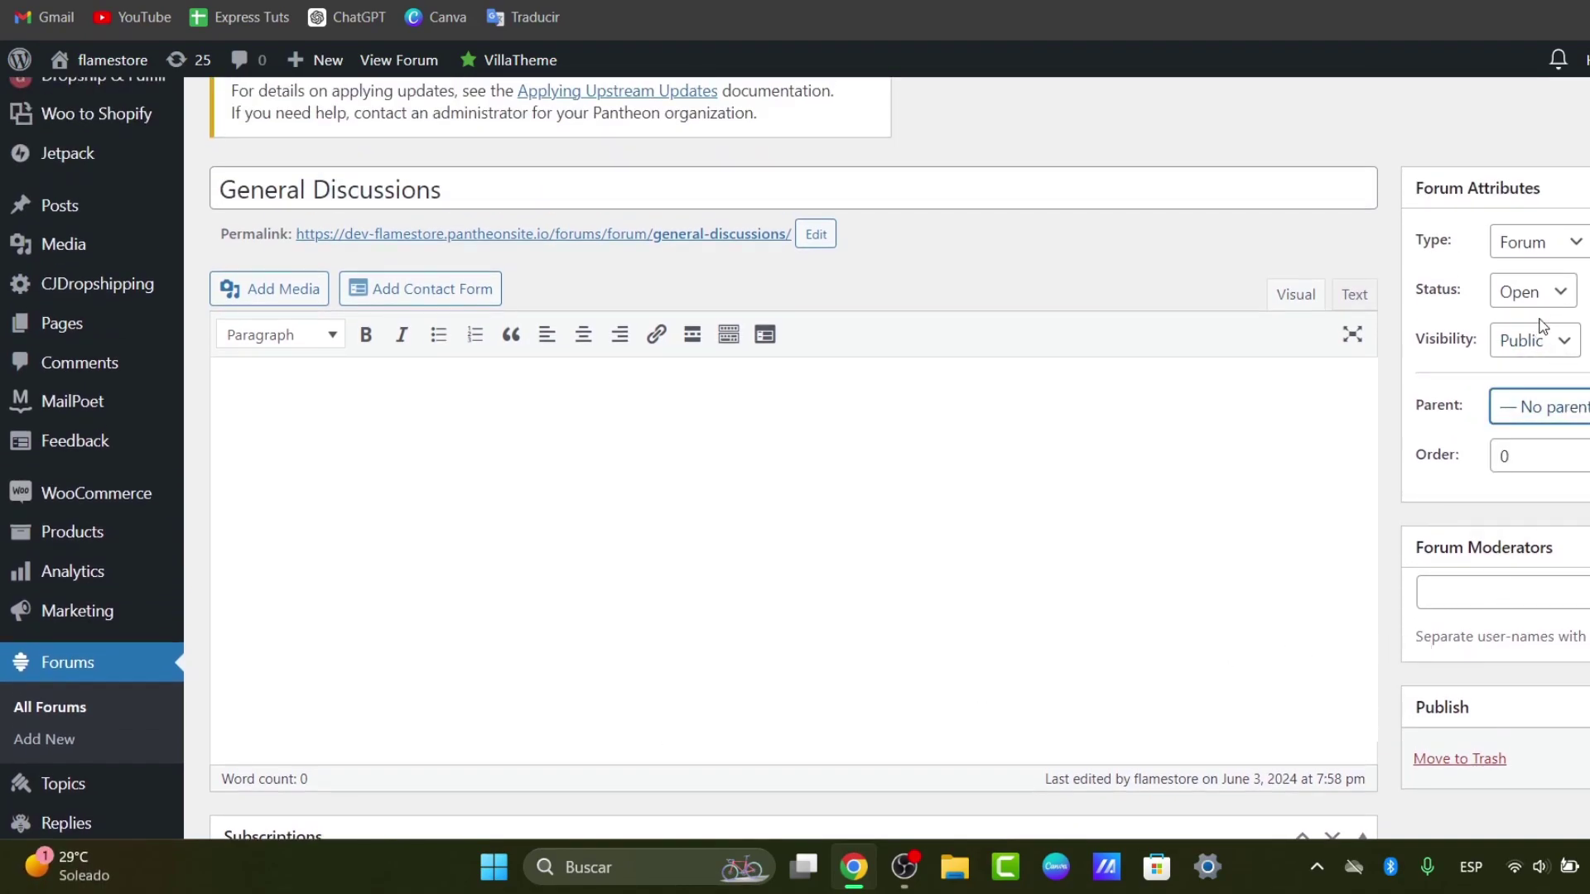
left_click(1530, 242)
left_click(1559, 263)
scroll(909, 318, "up", 1)
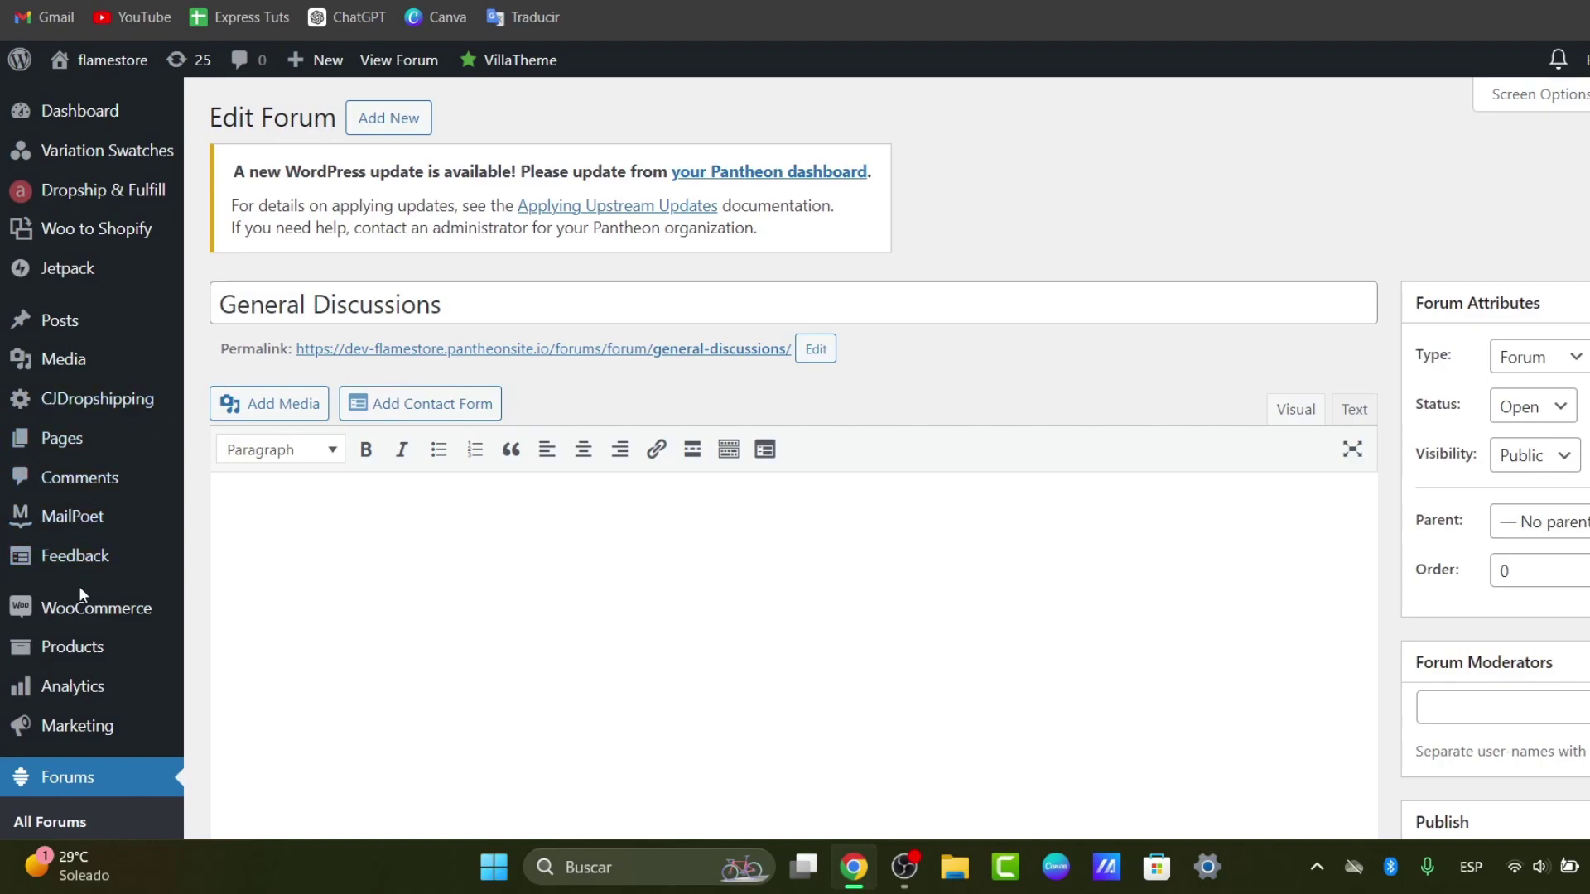
- In Appearance > Editor, add a Site Logo block to the navigation menu
mouse_move(83, 600)
scroll(83, 600, "down", 4)
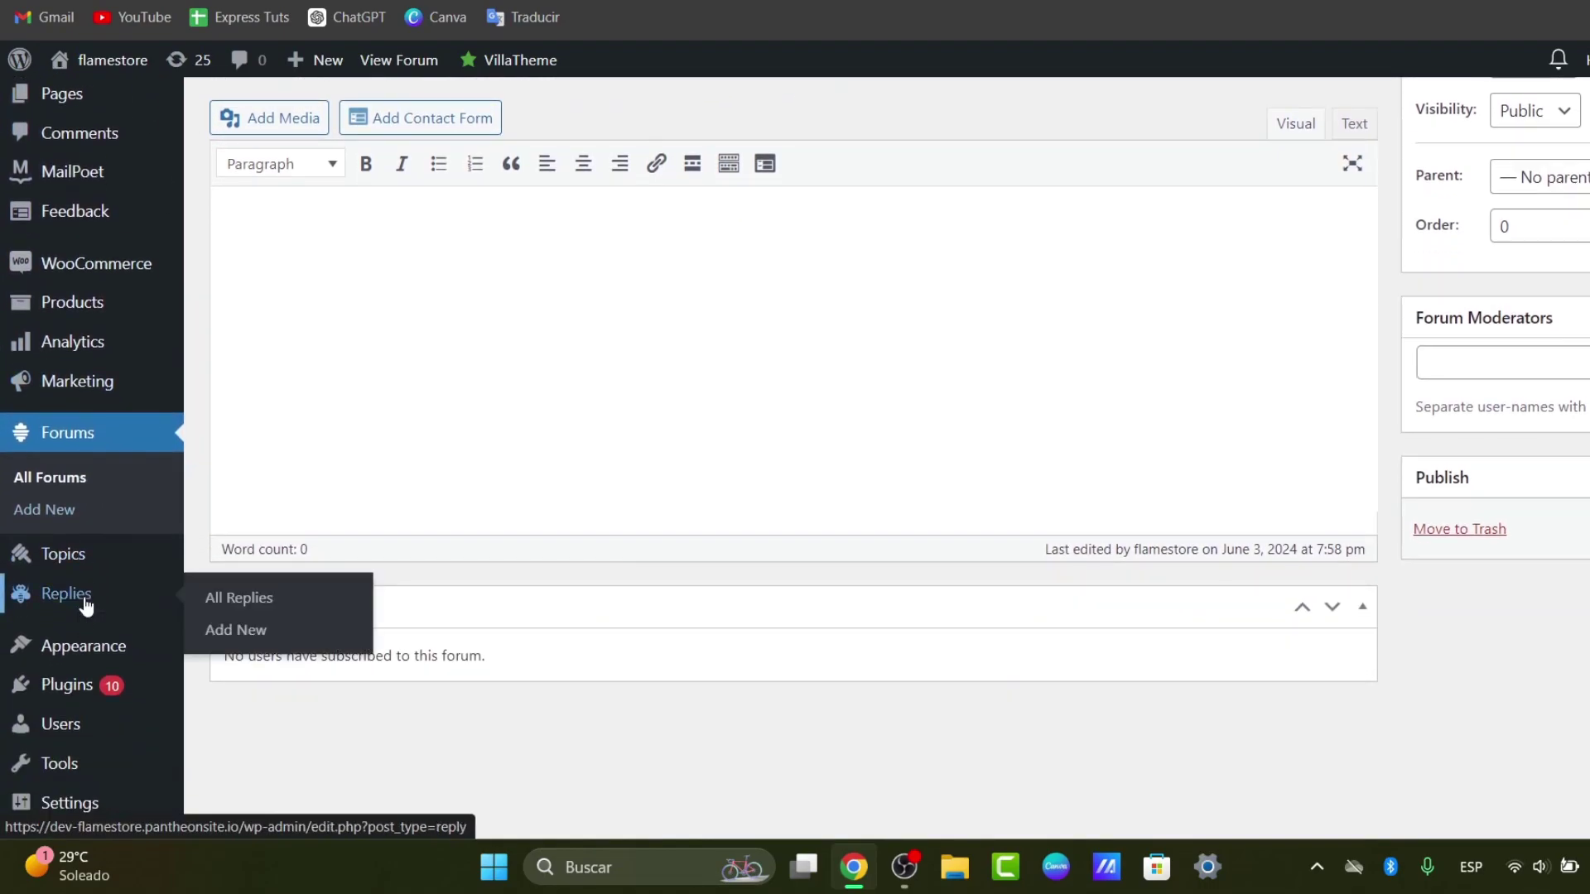
scroll(86, 607, "down", 1)
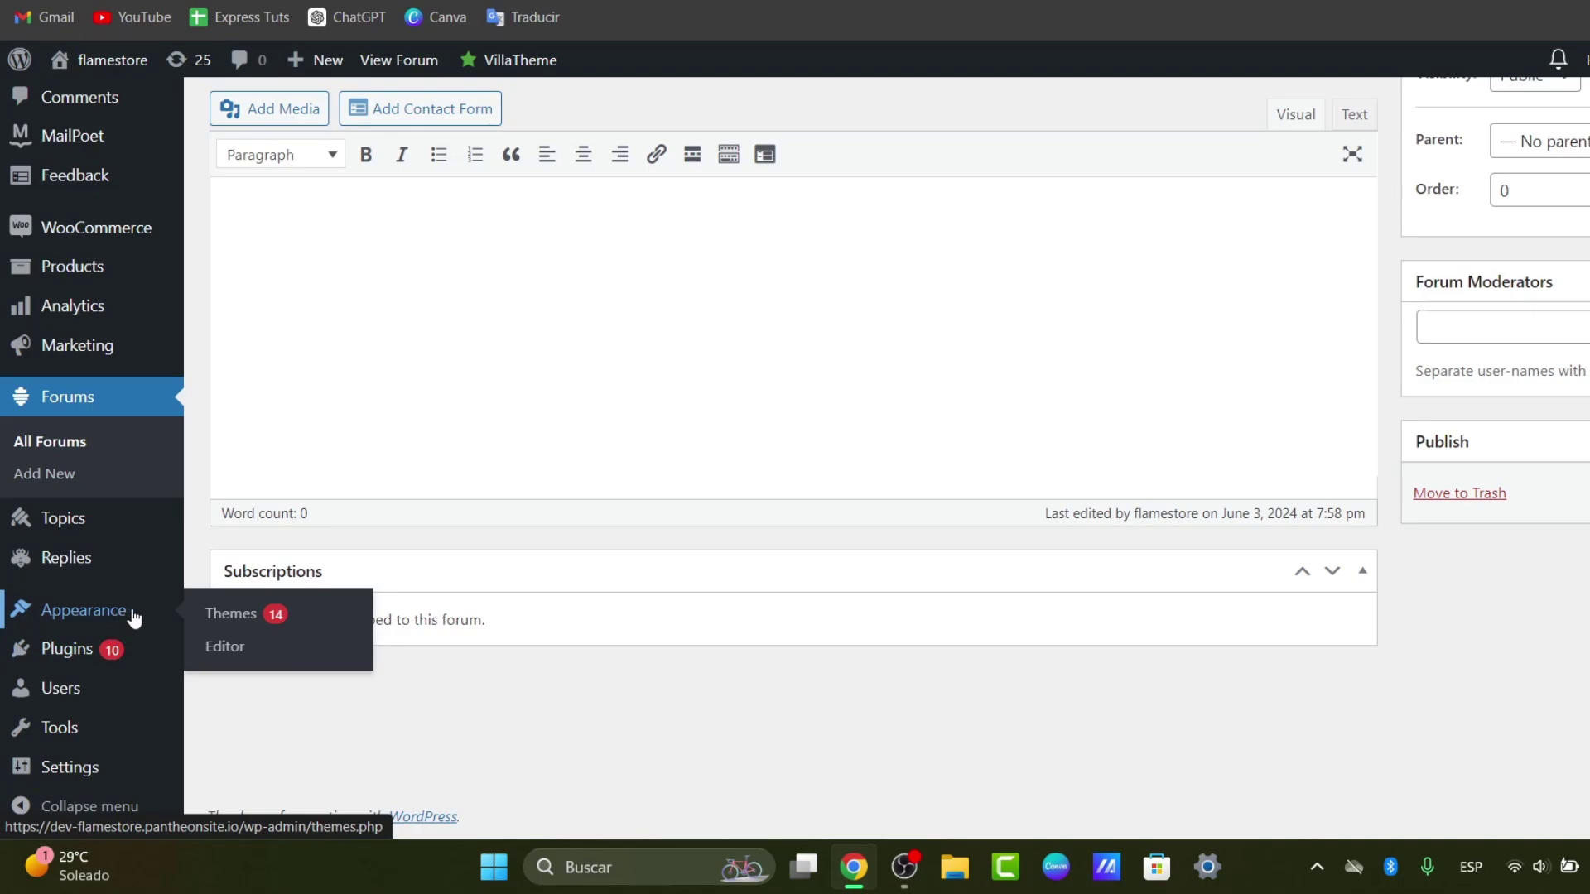
left_click(251, 654)
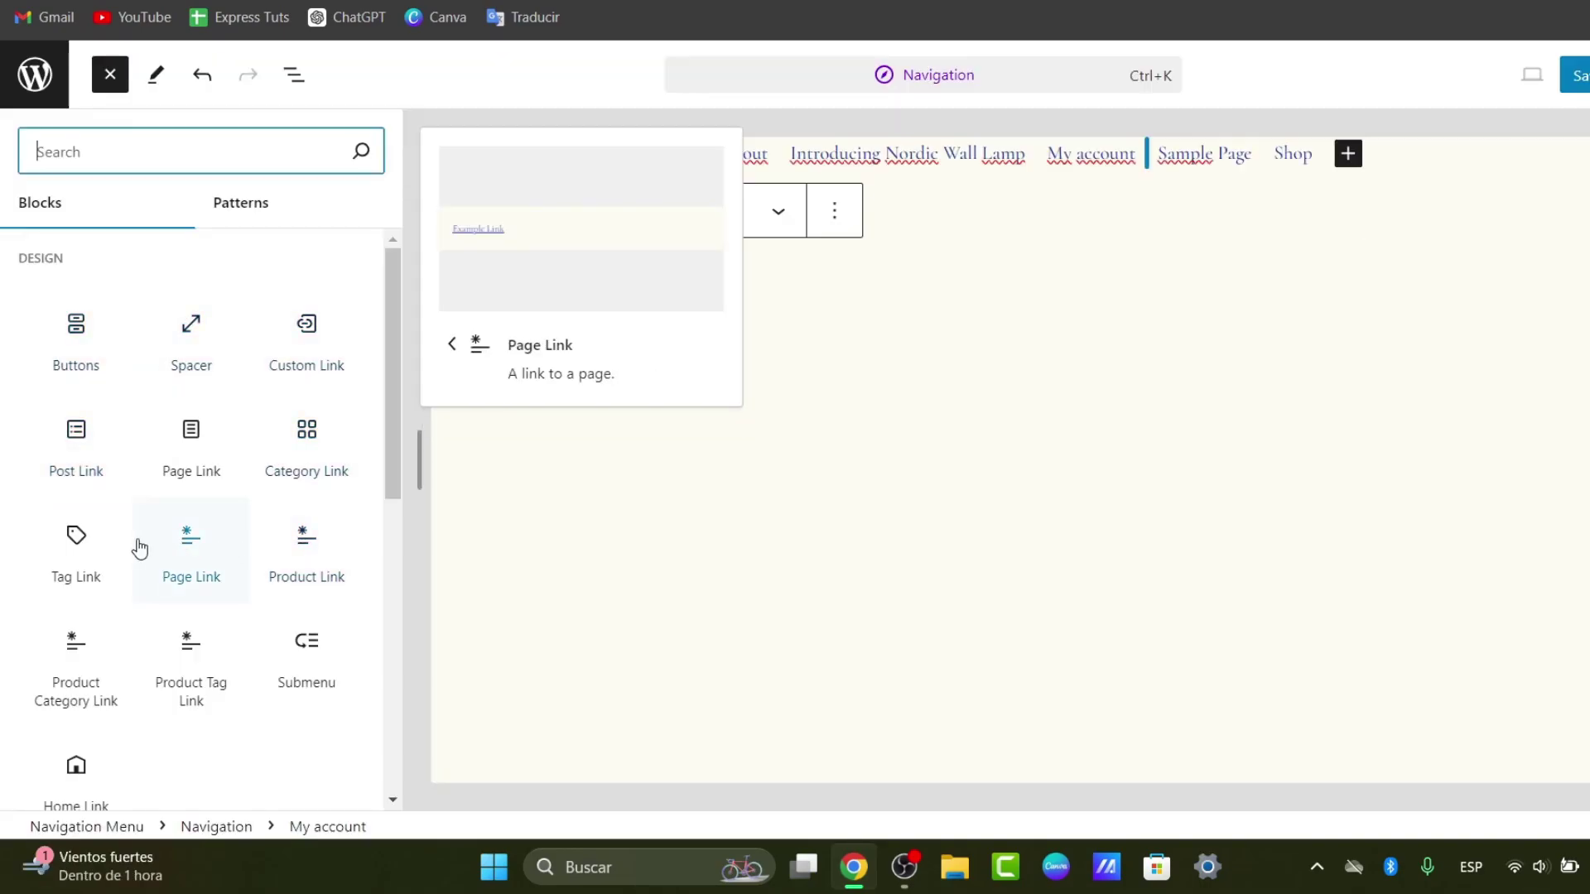
scroll(171, 612, "down", 3)
scroll(100, 604, "down", 2)
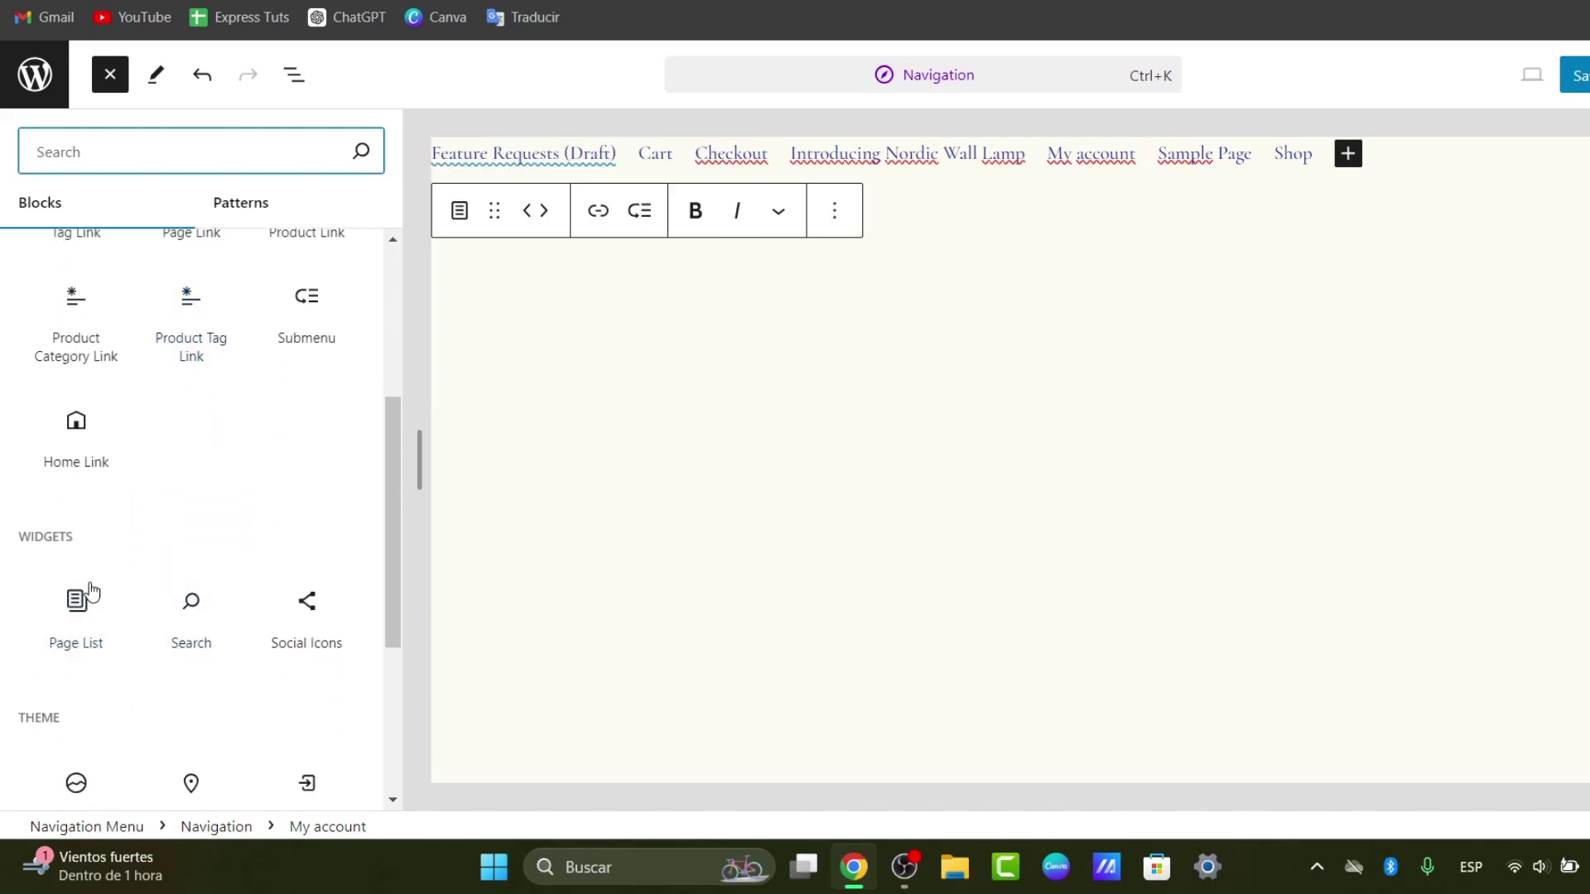
scroll(96, 687, "down", 3)
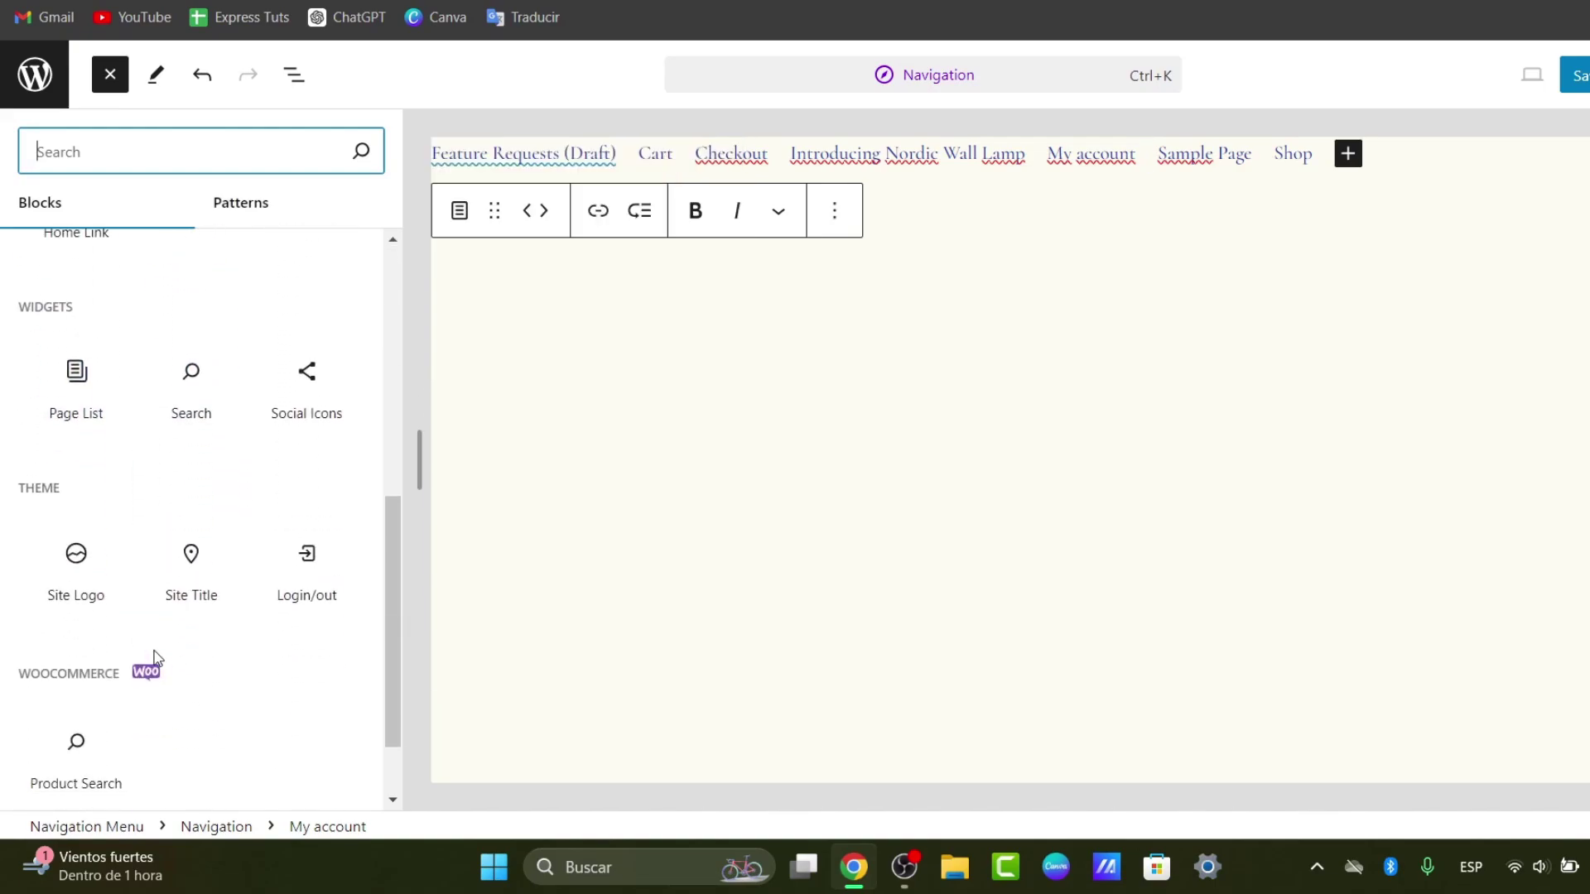
left_click(87, 592)
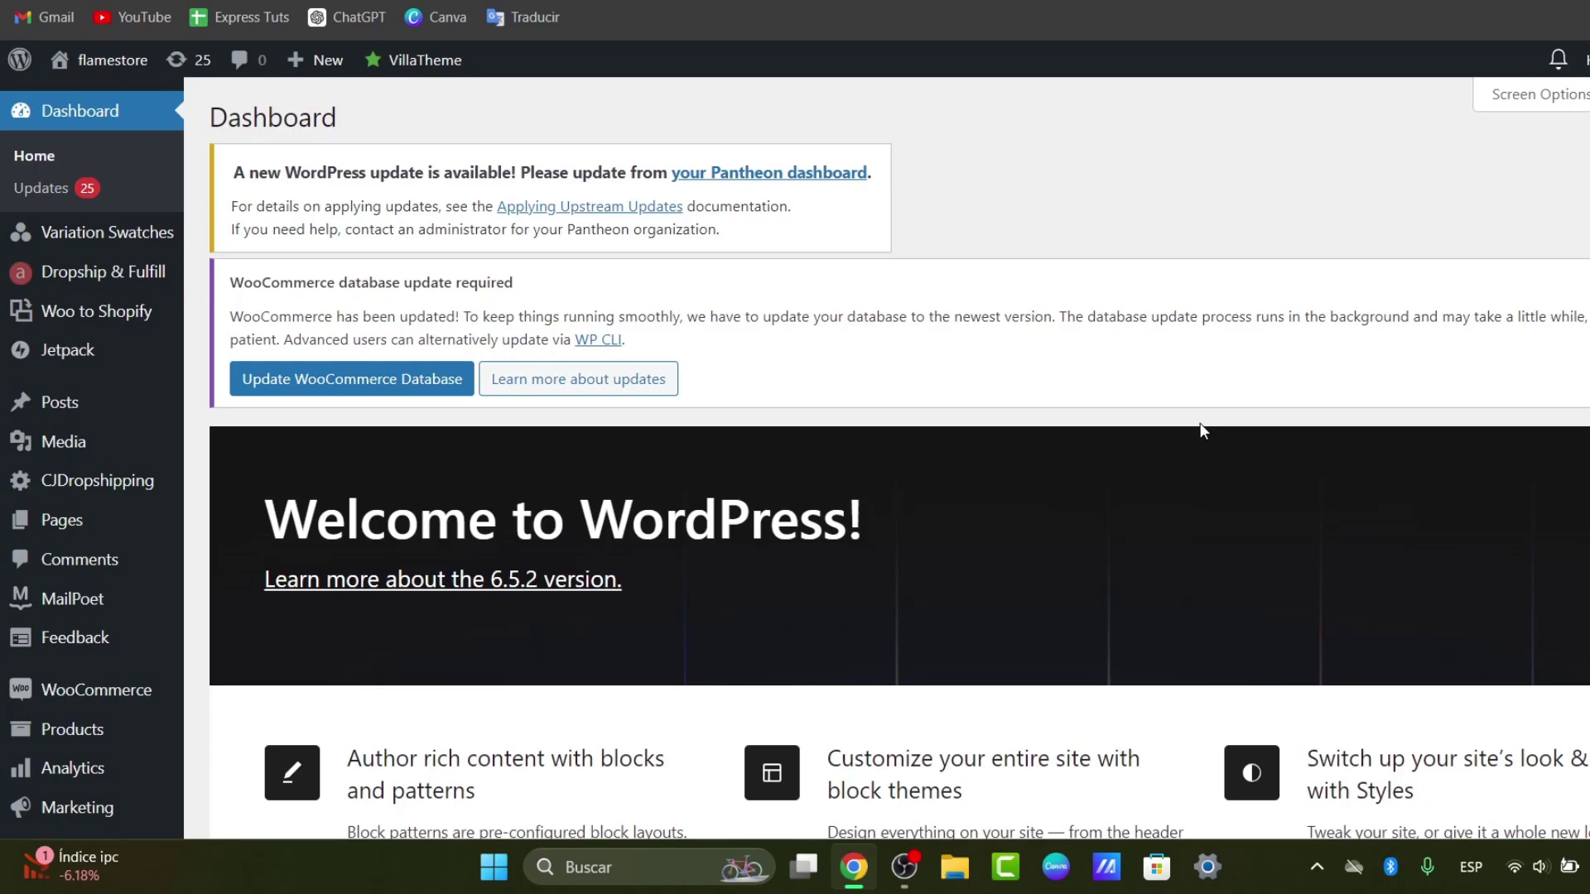
- Review the user's Administrator and Keymaster role options in All Users without changing them
scroll(49, 588, "down", 6)
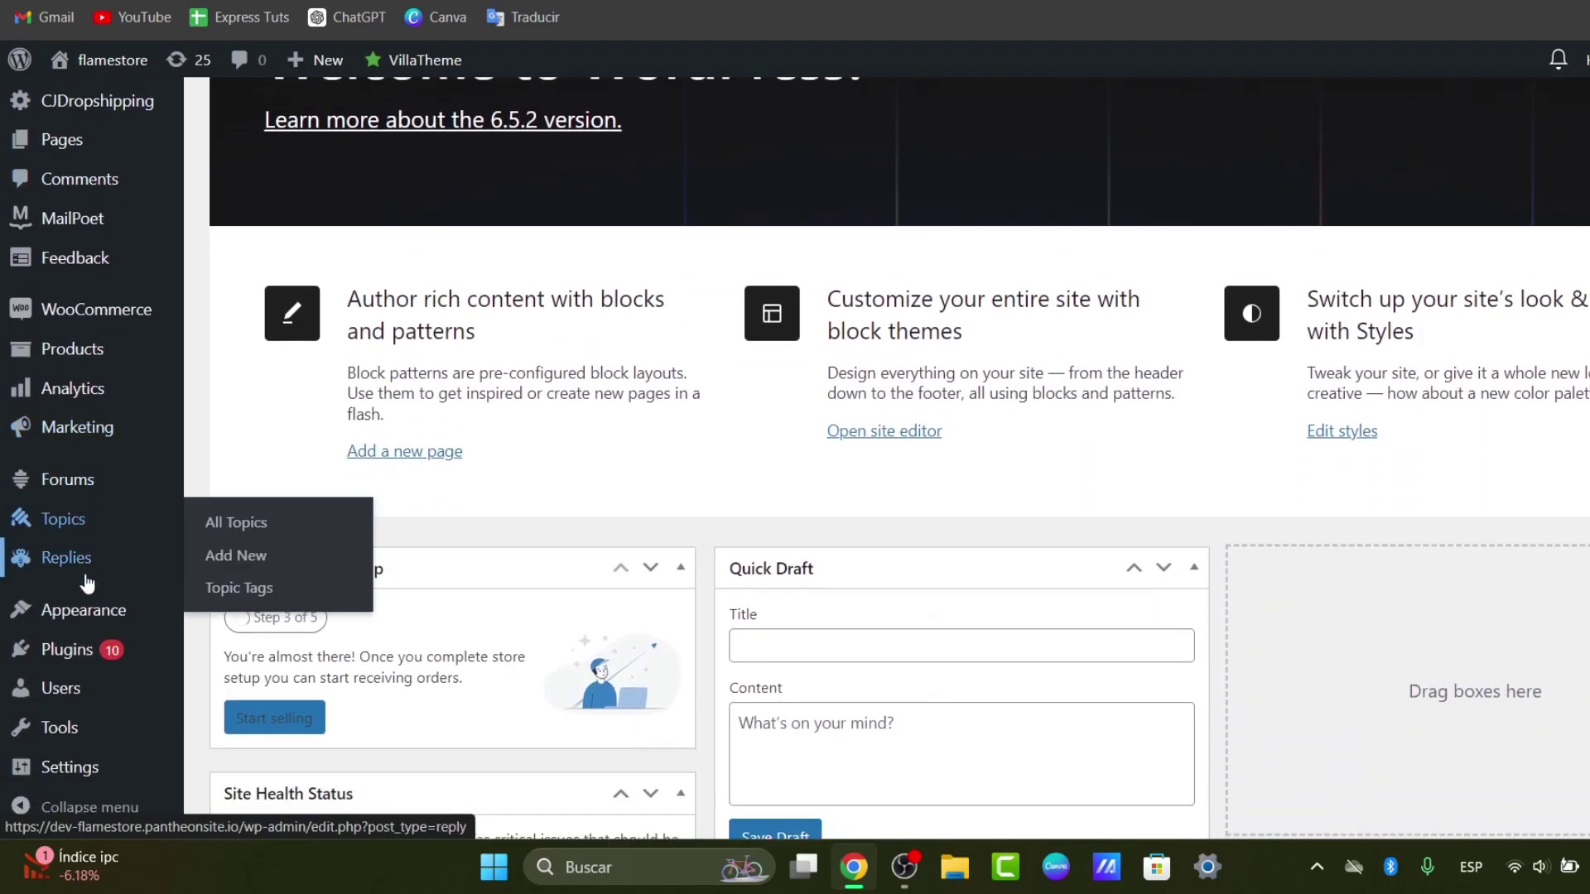
mouse_move(87, 584)
scroll(87, 584, "down", 1)
mouse_move(78, 687)
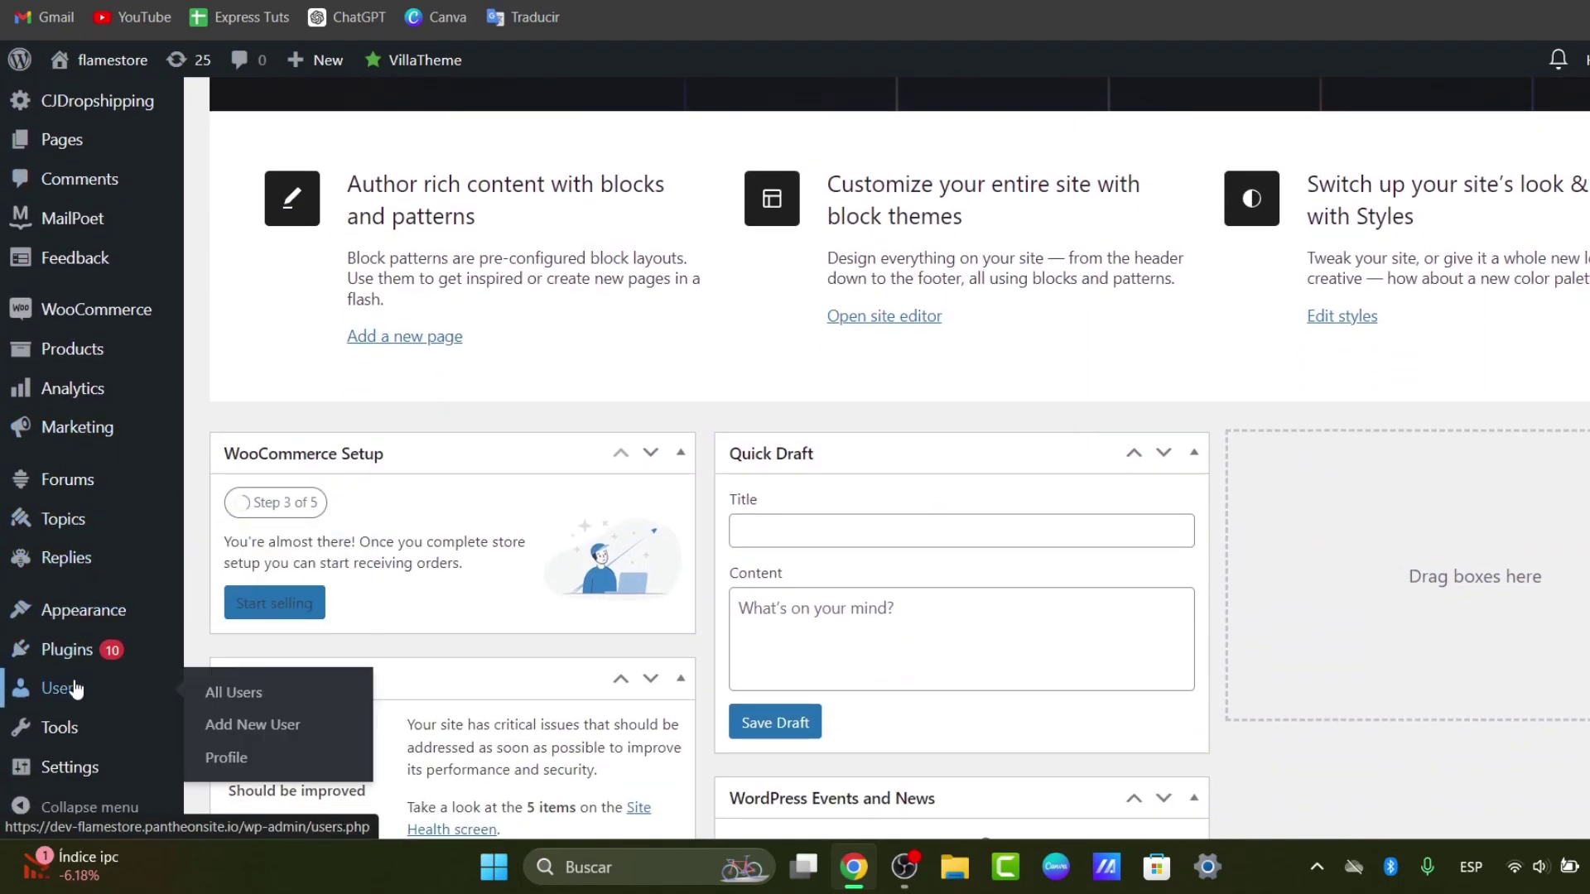
left_click(243, 693)
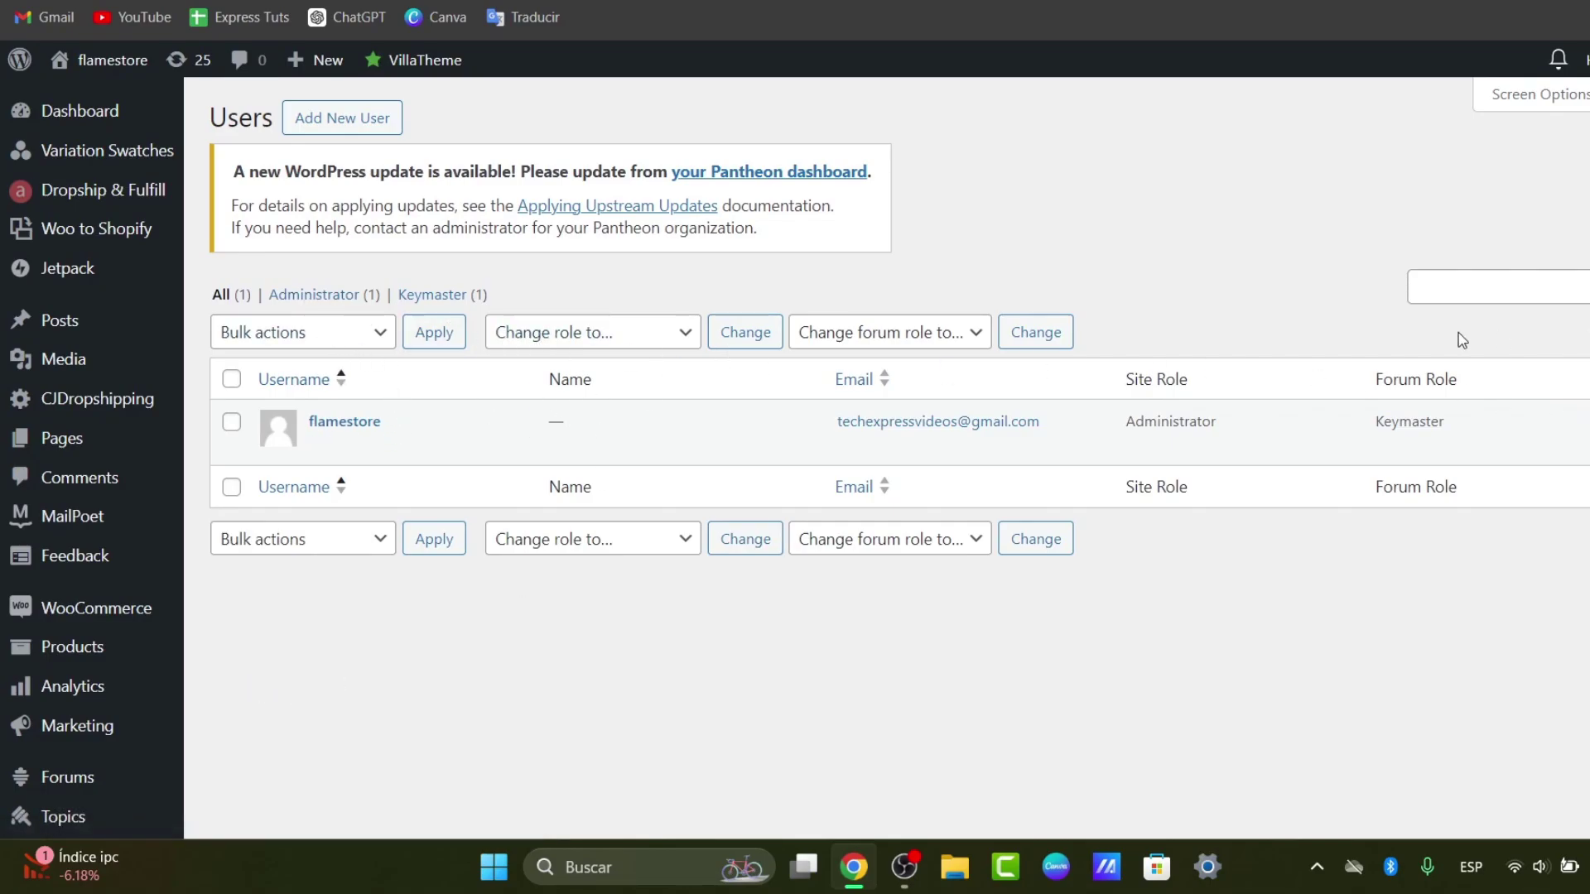
left_click(627, 344)
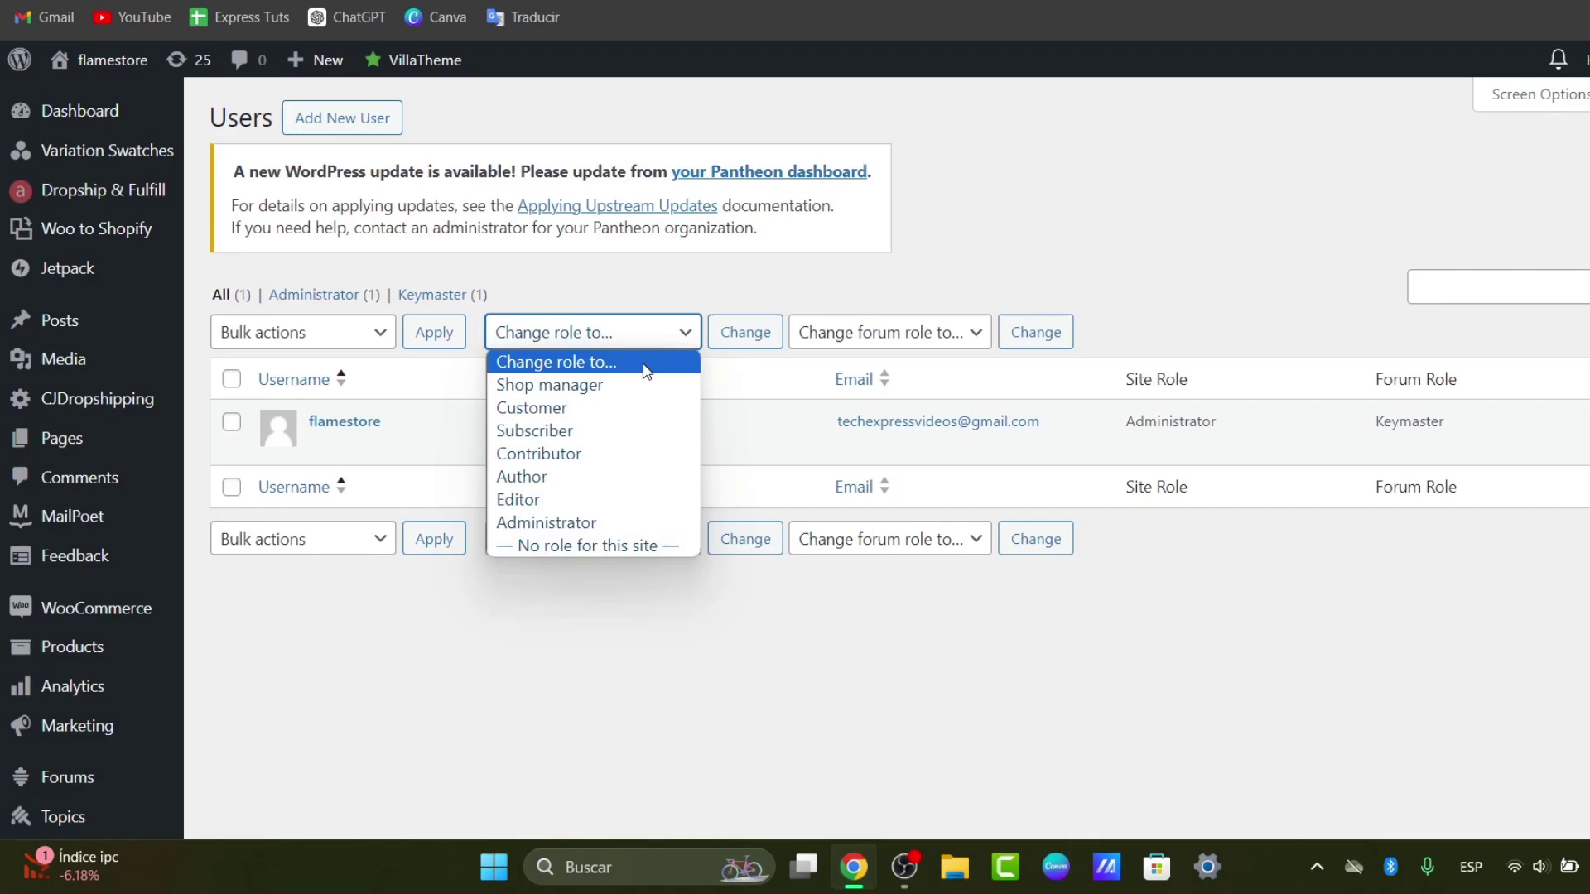
left_click(692, 272)
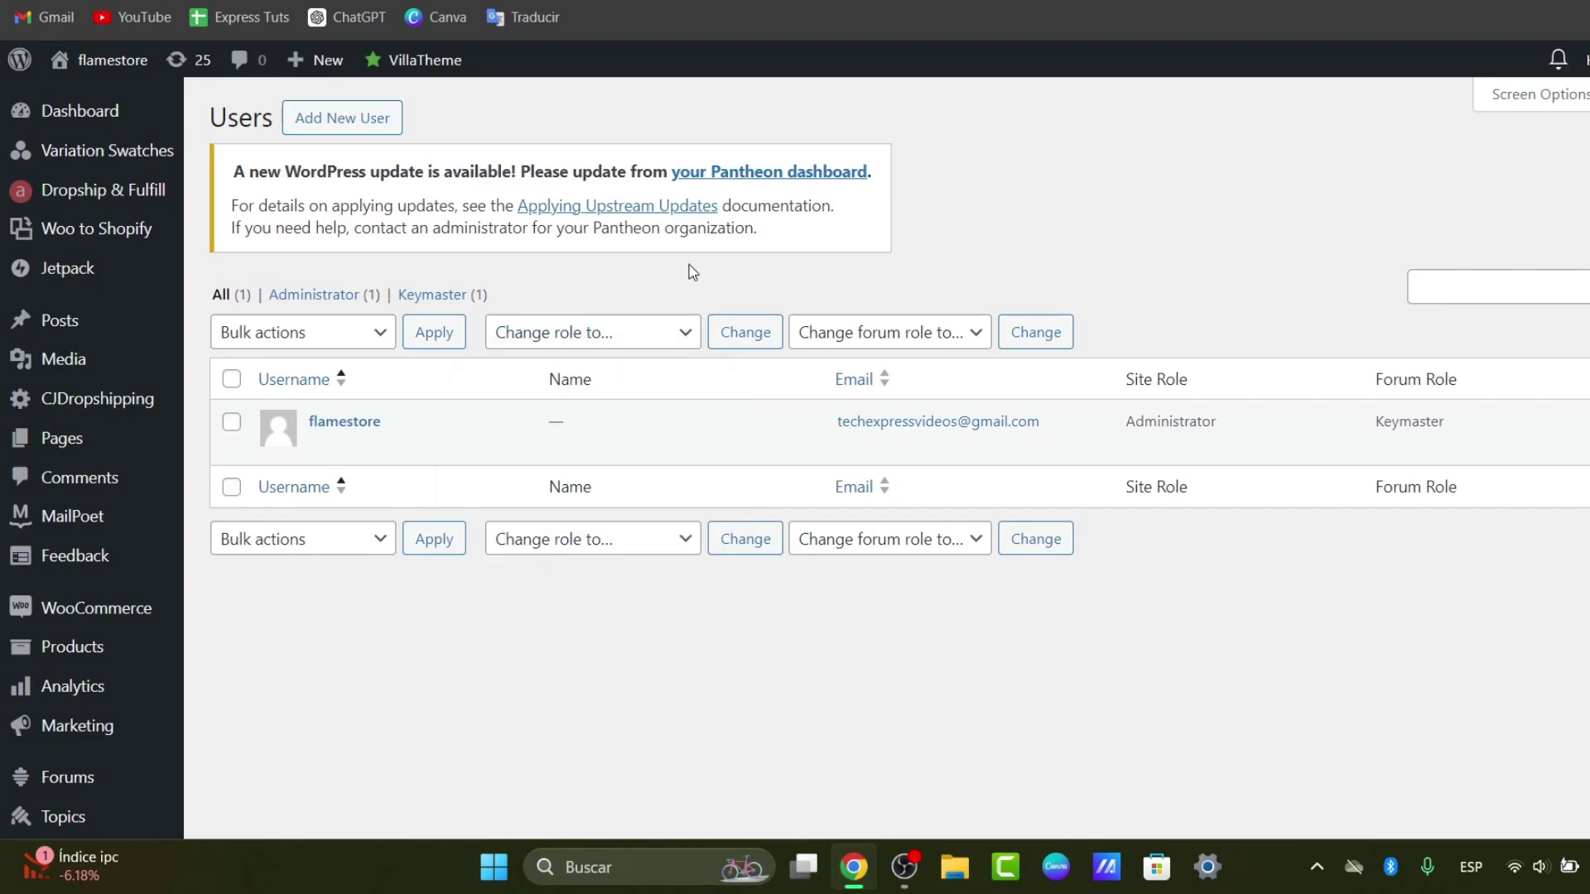
left_click(785, 171)
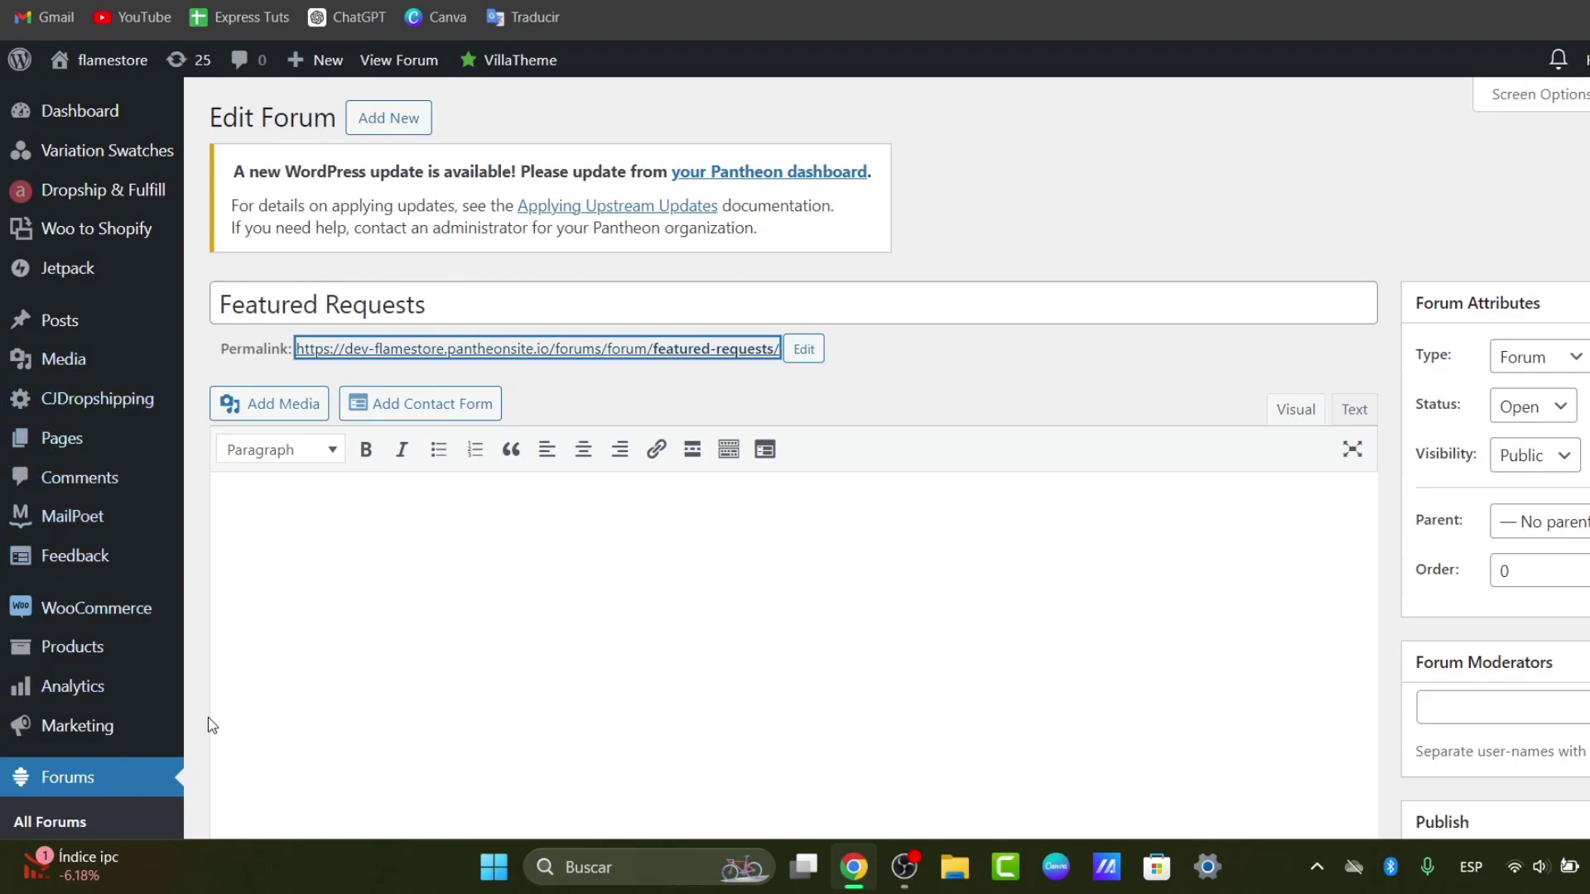
- Return from the Featured Requests edit page to the All Forums list
left_click(107, 830)
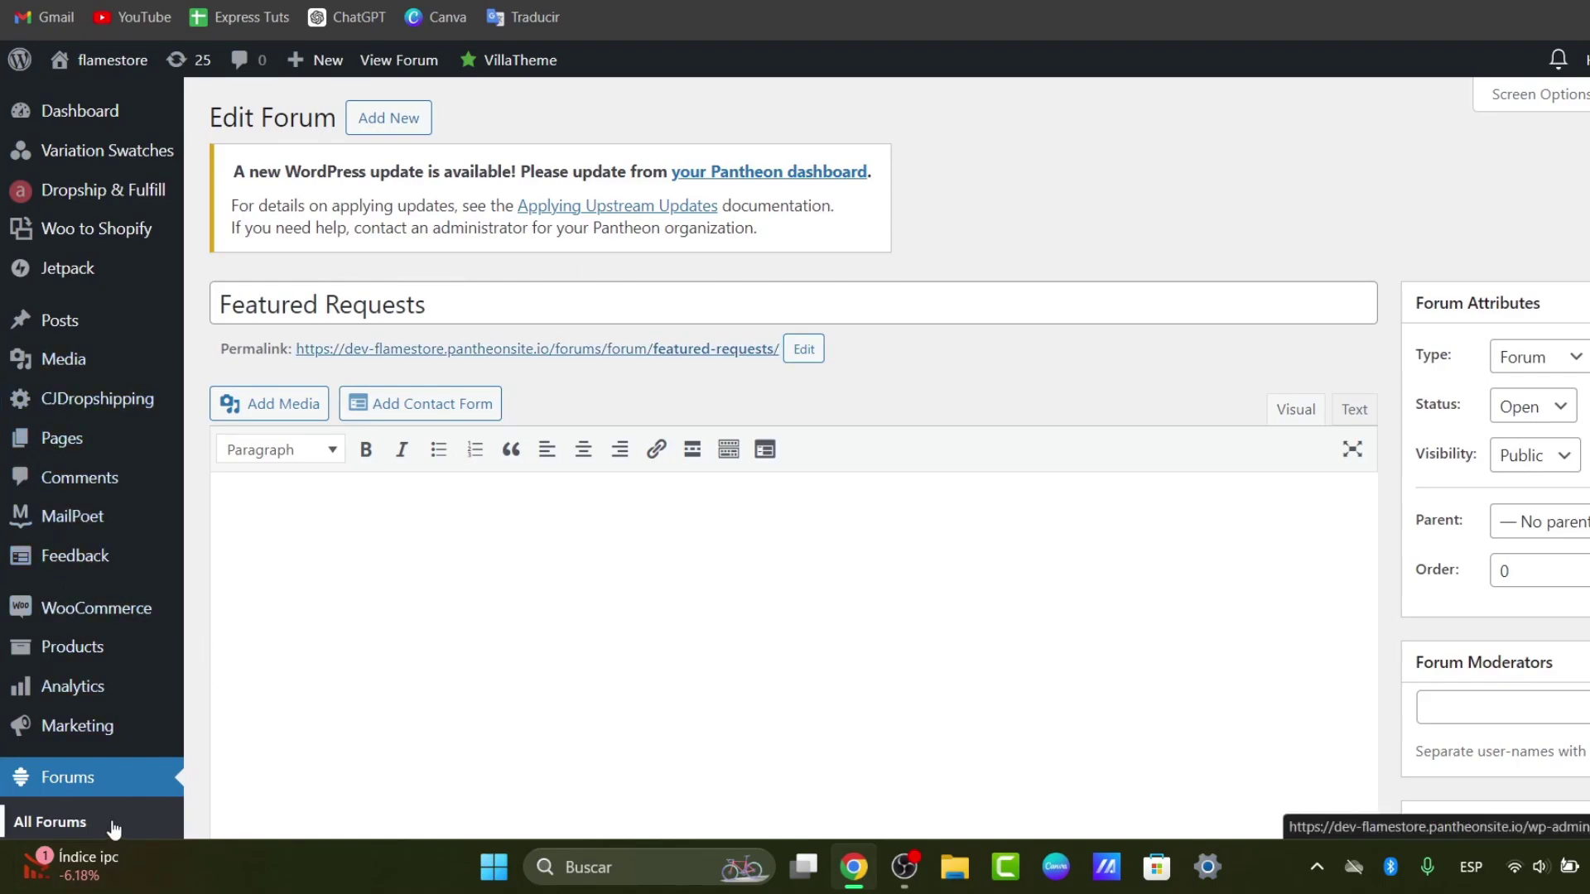